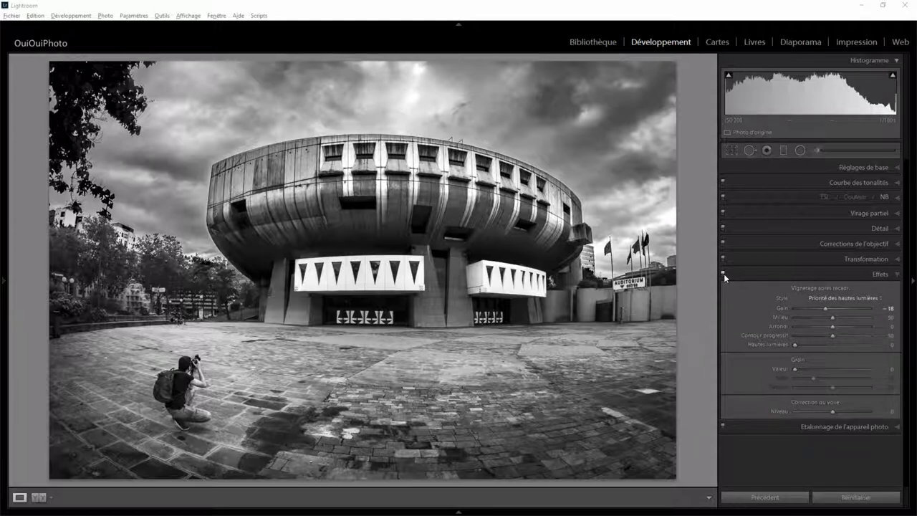
# - Turn off the Effects panel so the post-crop vignette no longer darkens the corners
pyautogui.click(724, 274)
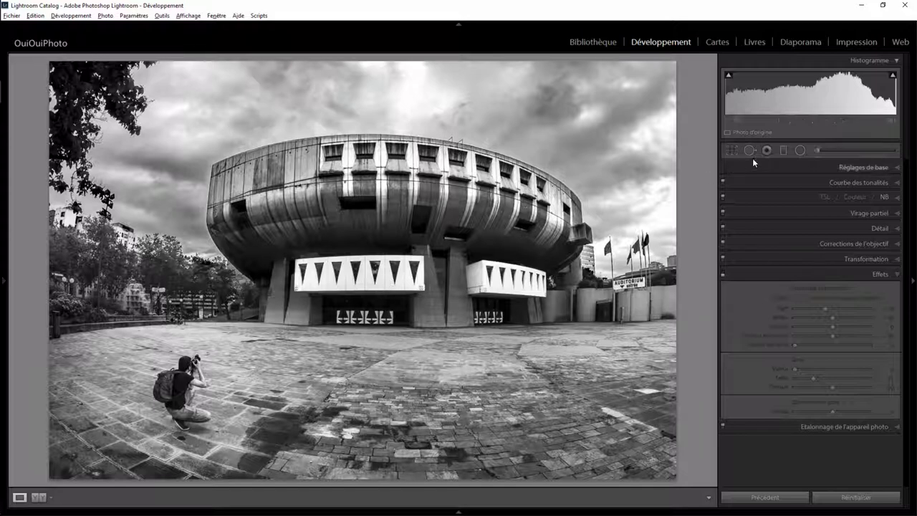
# - Review the graduated filters on the sky and ground, including Blacks 43, Clarity −76, and a new lower-photo filter
pyautogui.click(782, 155)
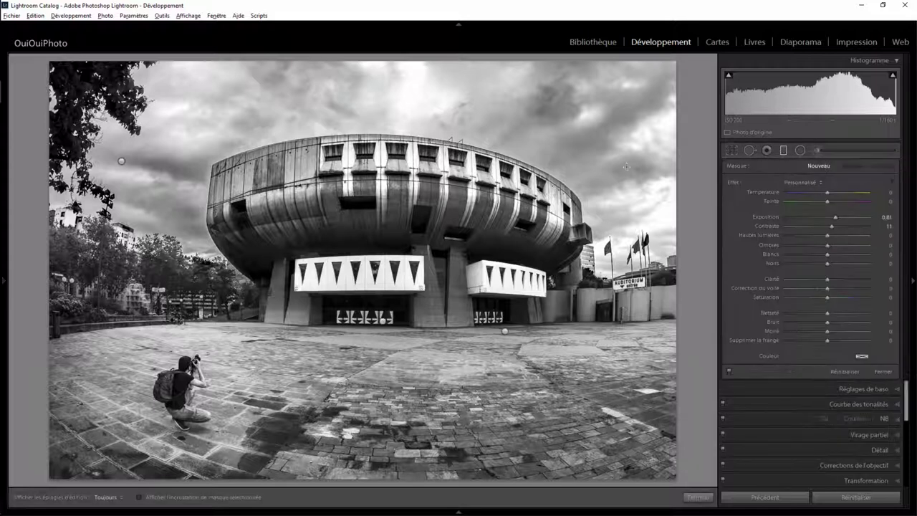
pyautogui.click(505, 331)
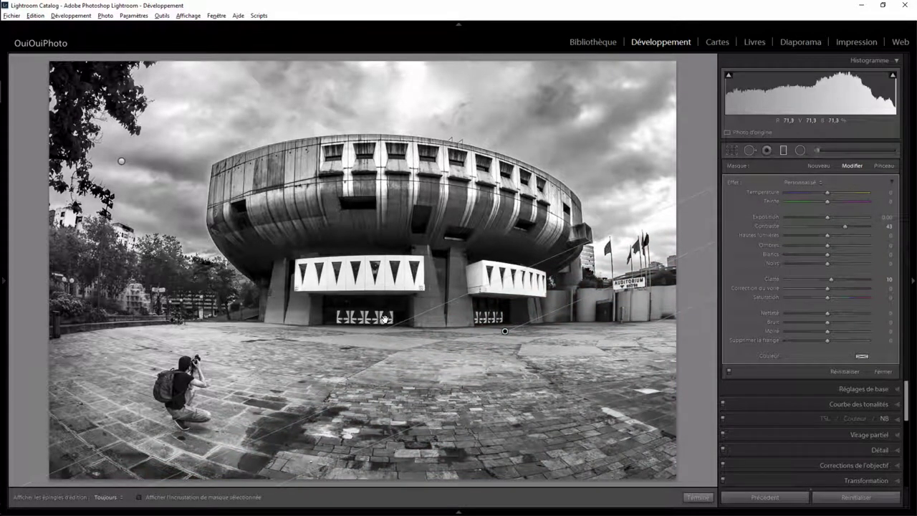
pyautogui.moveTo(385, 319); pyautogui.dragTo(384, 334)
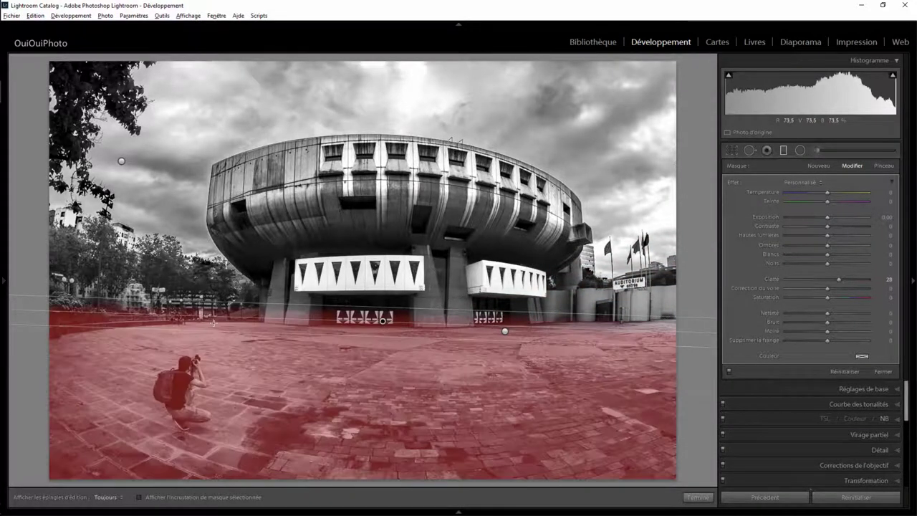
pyautogui.click(121, 161)
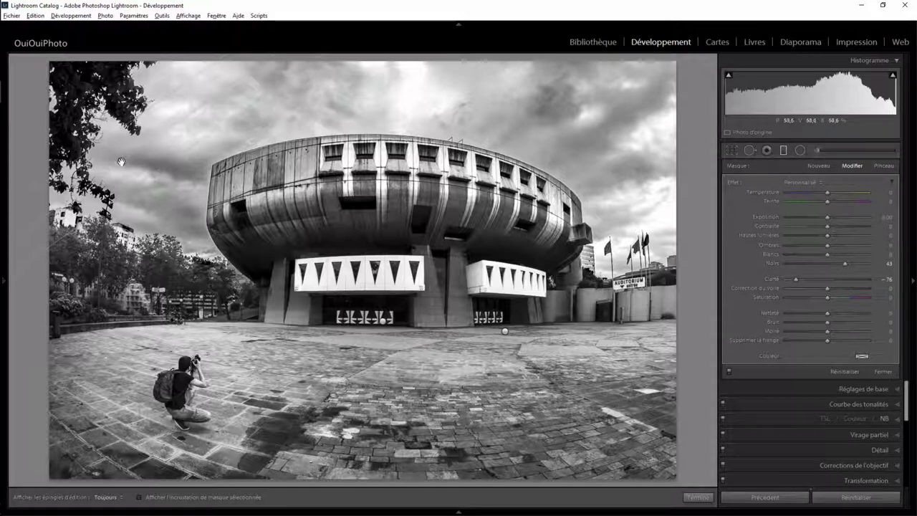
pyautogui.click(121, 162)
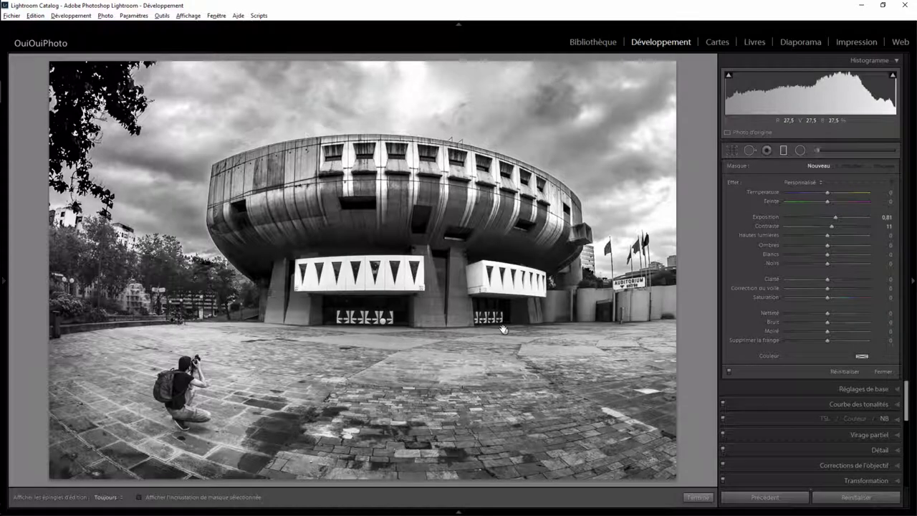
# - Compare the photo with and without the graduated filter, seeing the ground brighten, then leave it removed
pyautogui.moveTo(502, 329); pyautogui.dragTo(550, 333)
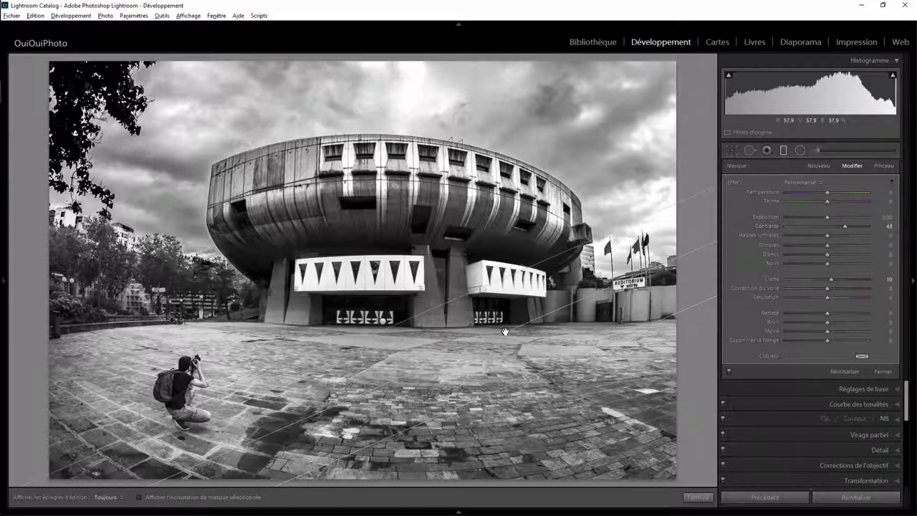
pyautogui.press('Return')
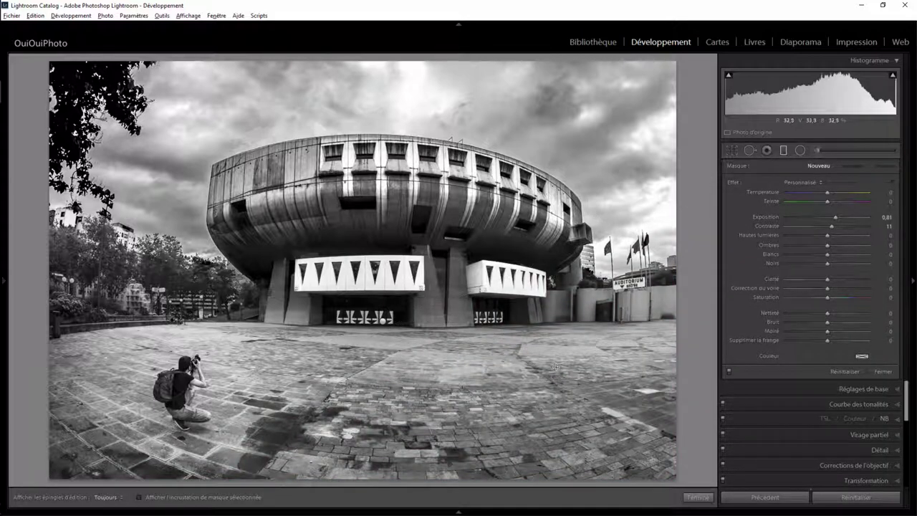
pyautogui.hotkey('ctrl', 'z')
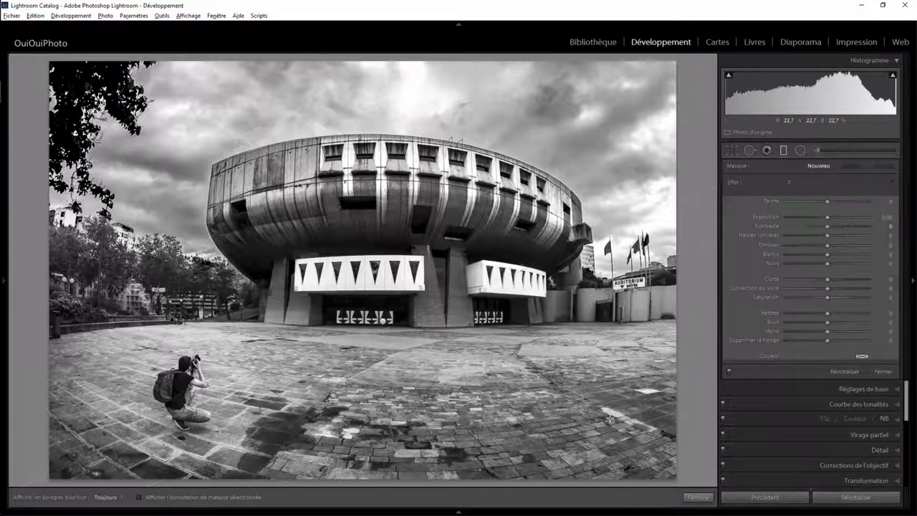
pyautogui.press('Delete')
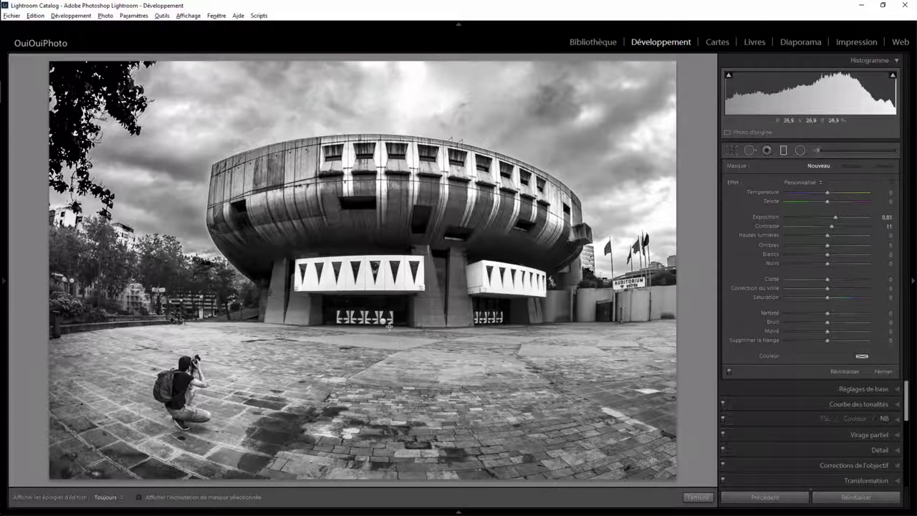
pyautogui.hotkey('ctrl', 'z')
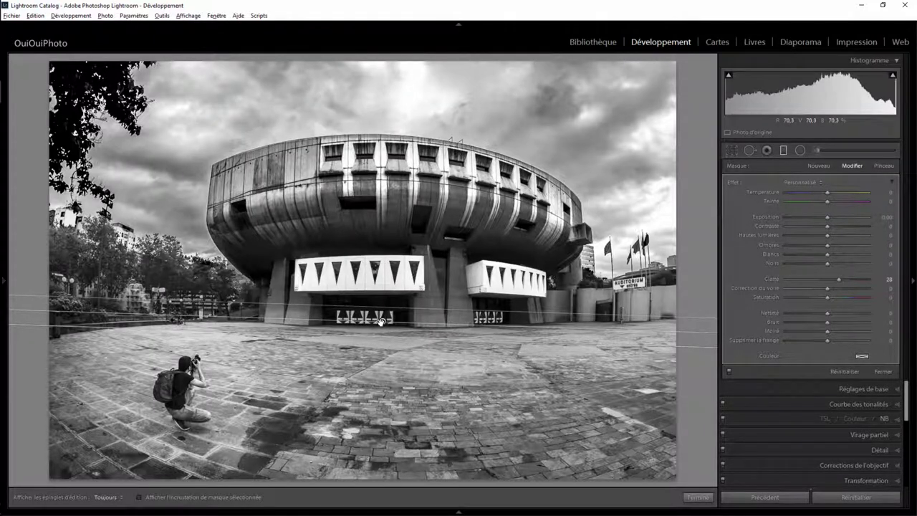
pyautogui.press('Delete')
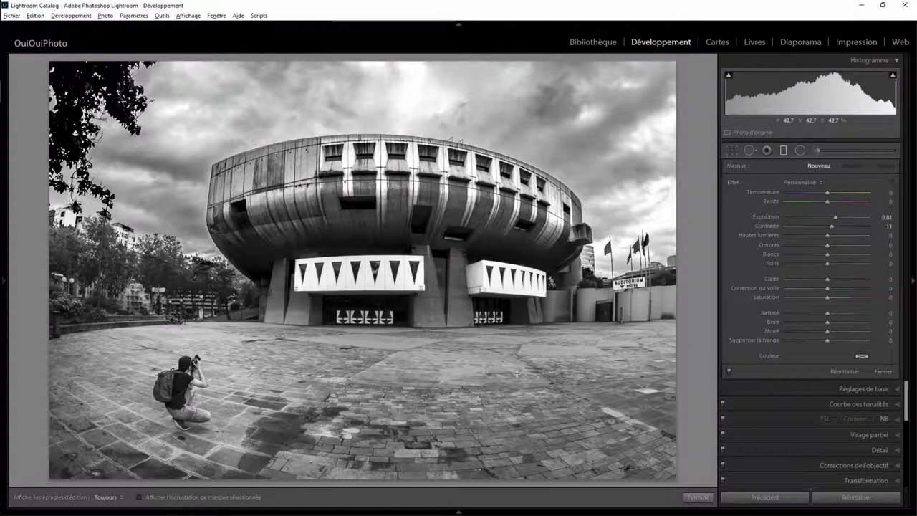
# - Compare with and without the foreground radial filter, then draw a radial filter around the crouching photographer
pyautogui.click(801, 151)
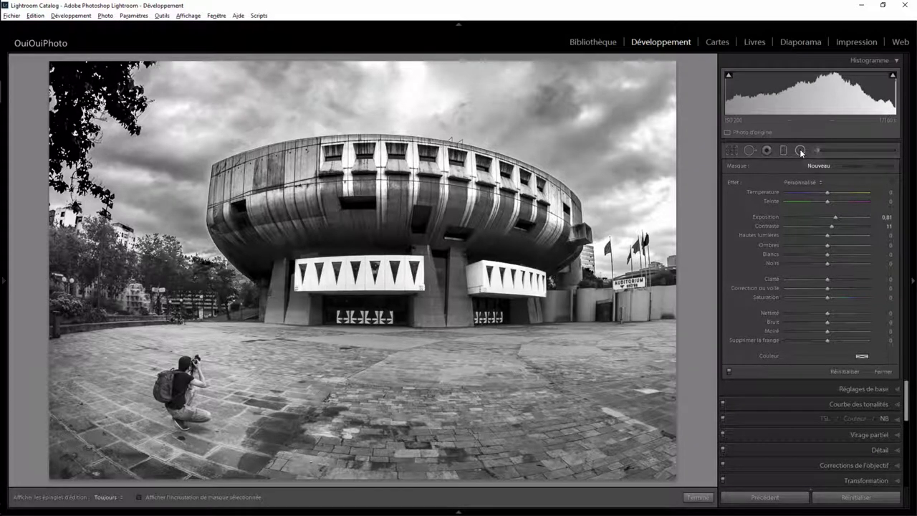
pyautogui.click(269, 445)
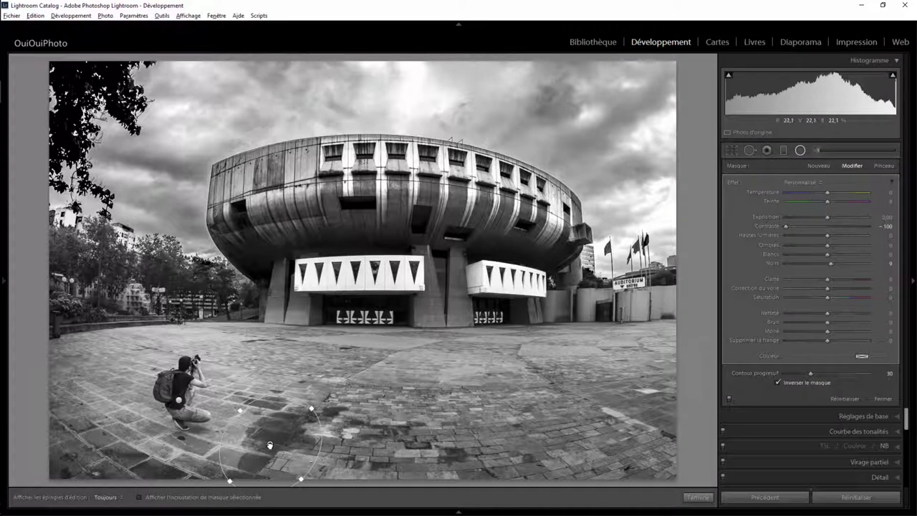
pyautogui.press('Delete')
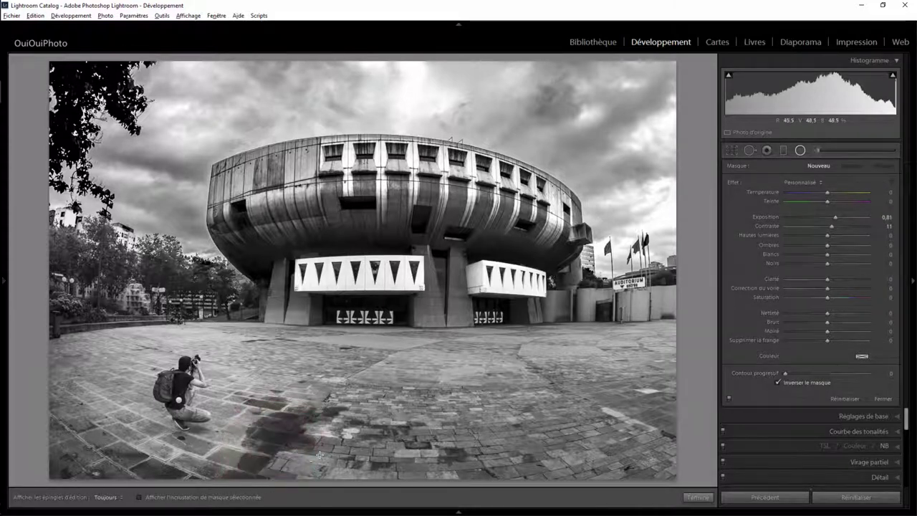
pyautogui.hotkey('ctrl', 'z')
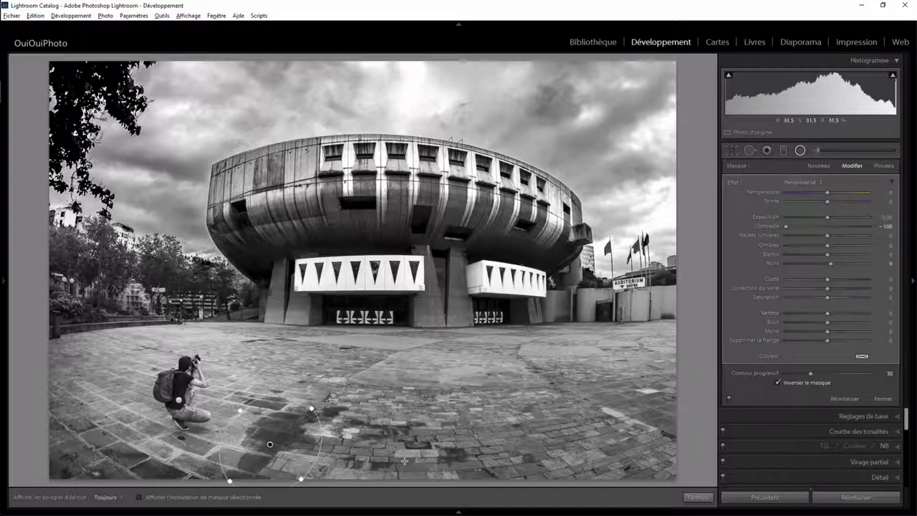
pyautogui.press('Delete')
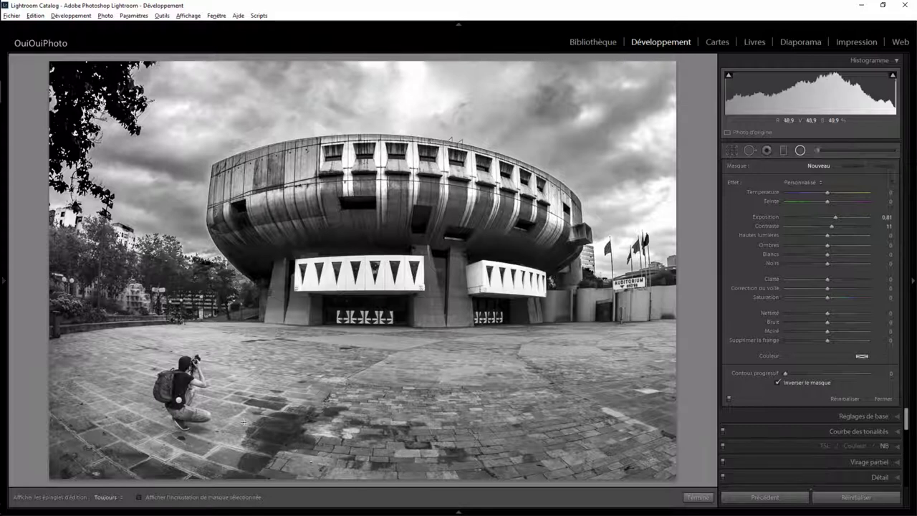
pyautogui.moveTo(178, 400); pyautogui.dragTo(344, 487)
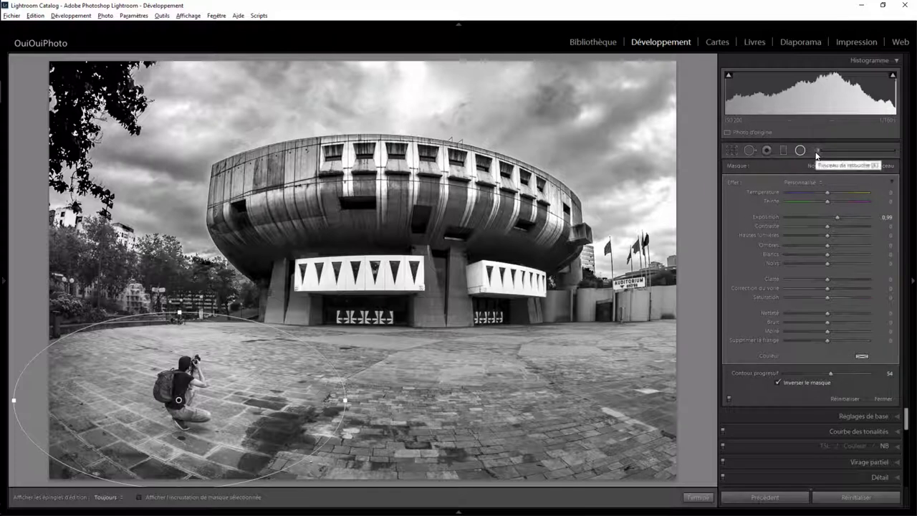
# - Show the Exposure 0.86 backpack-and-shoes brush mask, then compare the photo without it
pyautogui.click(817, 152)
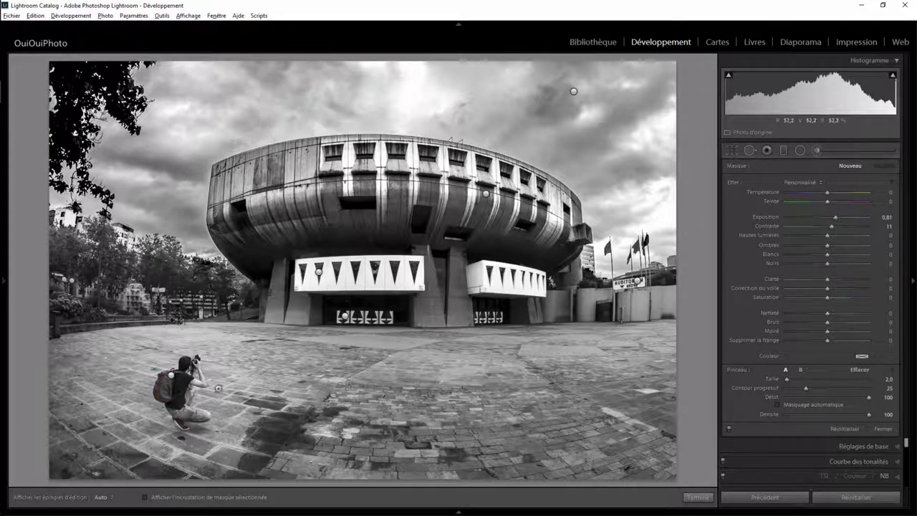
pyautogui.click(172, 379)
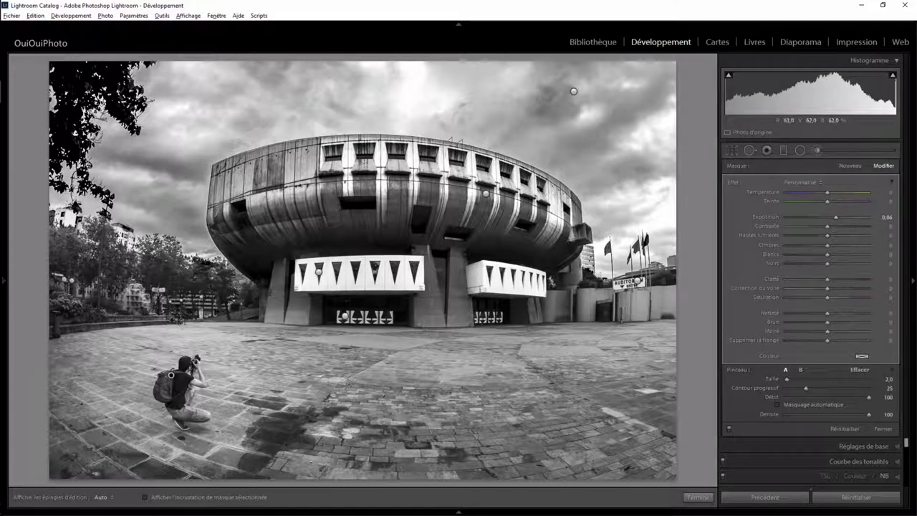
pyautogui.press('o')
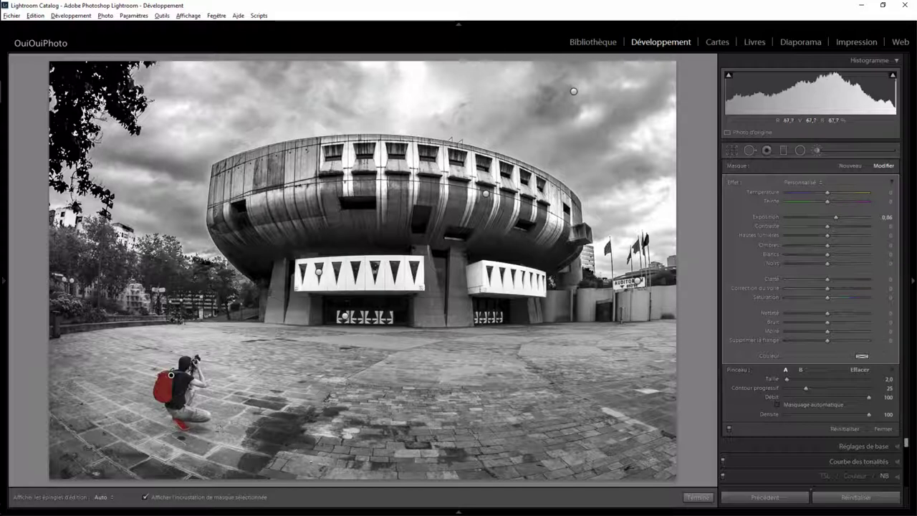
pyautogui.press('o')
pyautogui.press('Return')
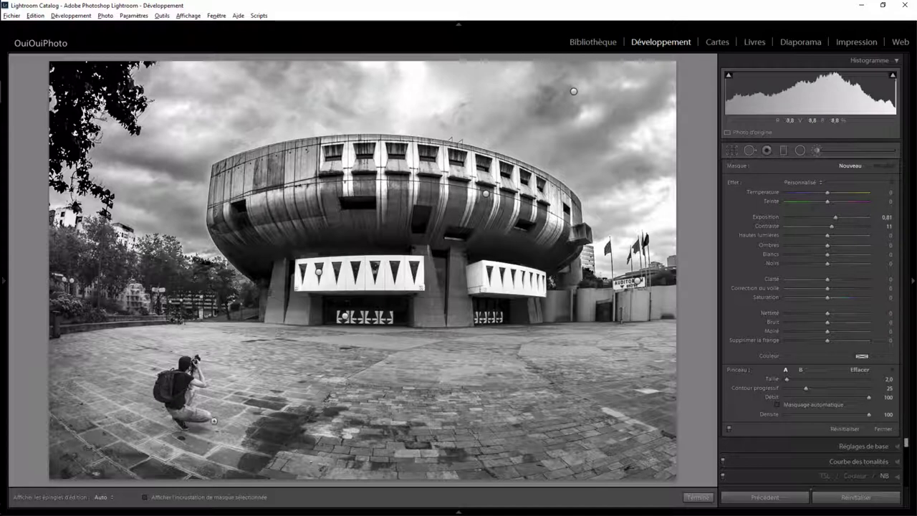
pyautogui.hotkey('ctrl', 'z')
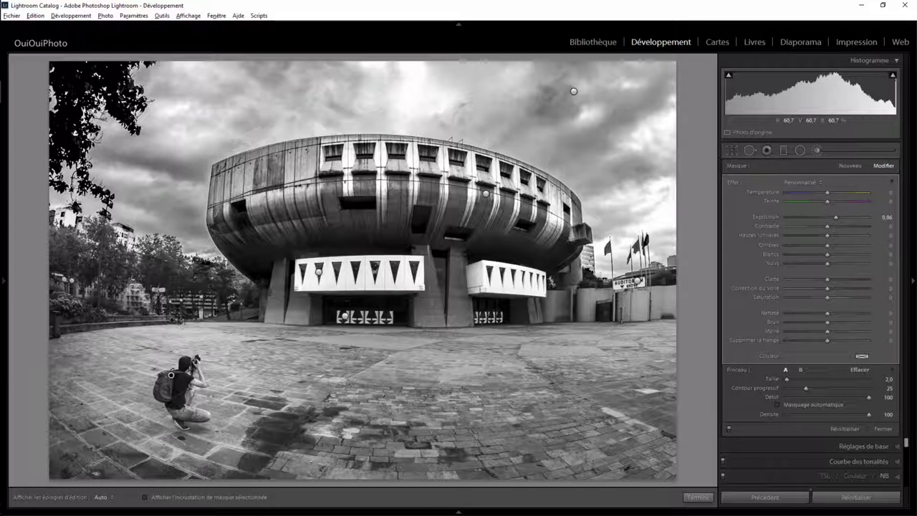
pyautogui.press('Delete')
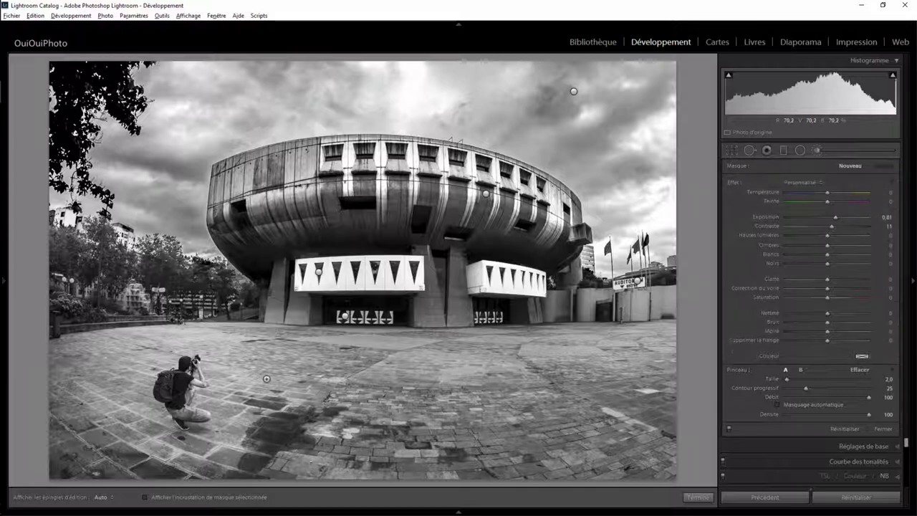
# - Show the radial filter around the photographer and set its feather from 0 to 43
pyautogui.click(800, 150)
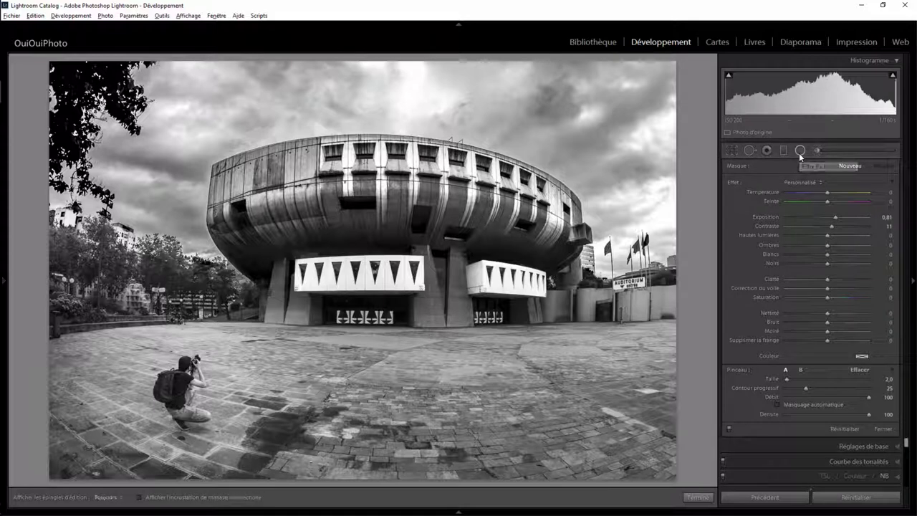
pyautogui.moveTo(179, 398); pyautogui.dragTo(345, 313)
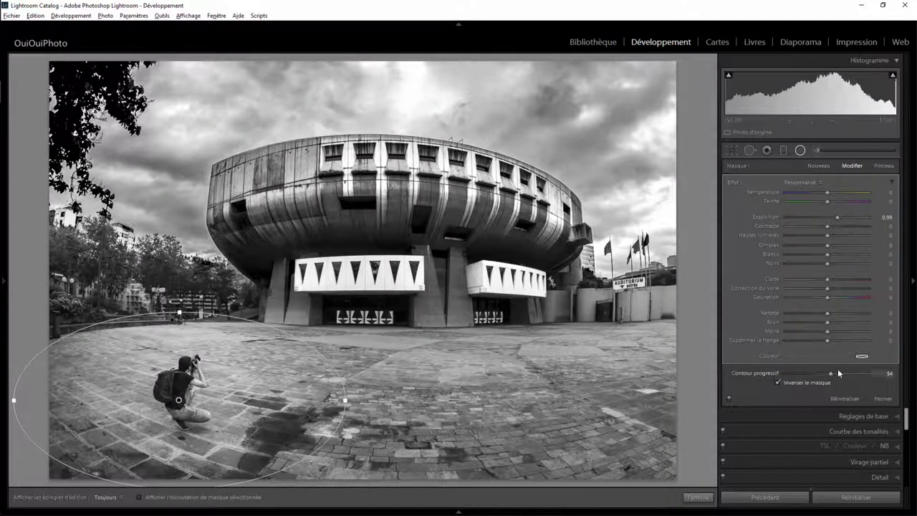
pyautogui.moveTo(830, 374); pyautogui.dragTo(761, 378)
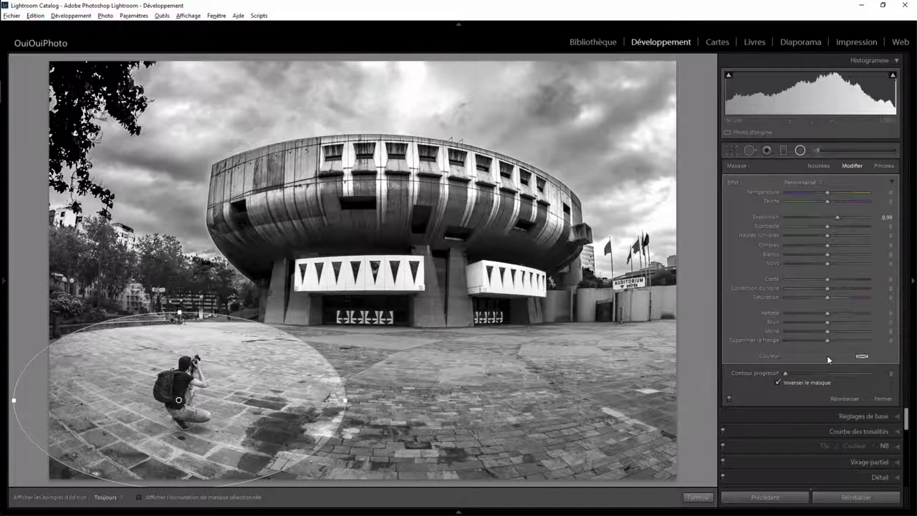
pyautogui.moveTo(801, 379); pyautogui.dragTo(821, 376)
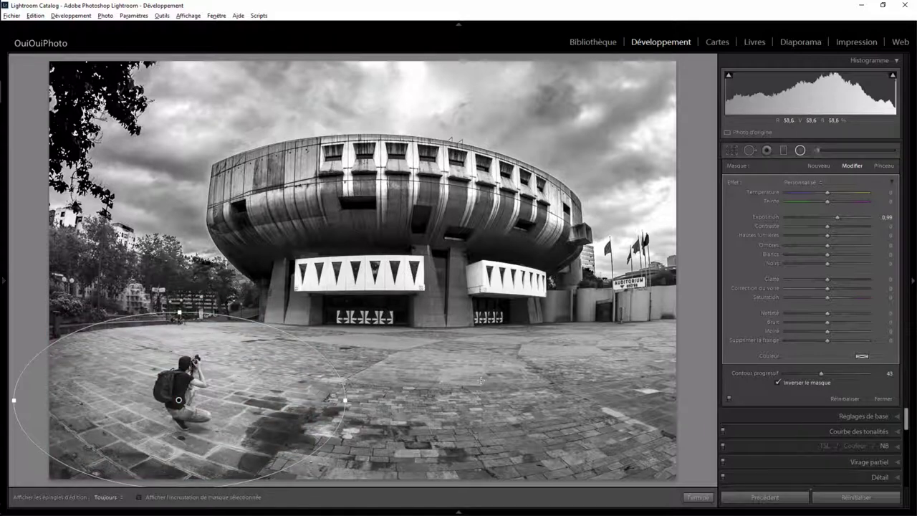
# - Compare the photo with and without the radial filter, then reveal the existing brush adjustment pins
pyautogui.press('Delete')
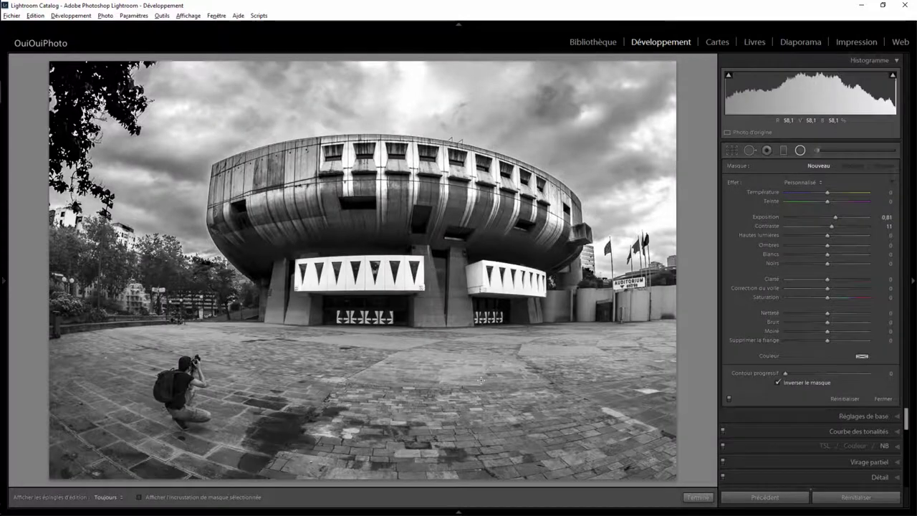
pyautogui.hotkey('ctrl', 'z')
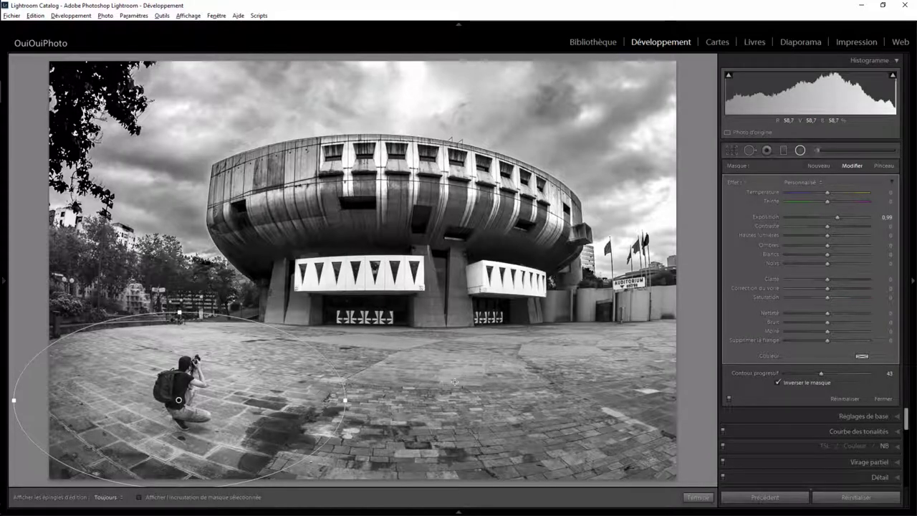
pyautogui.hotkey('ctrl', 'z')
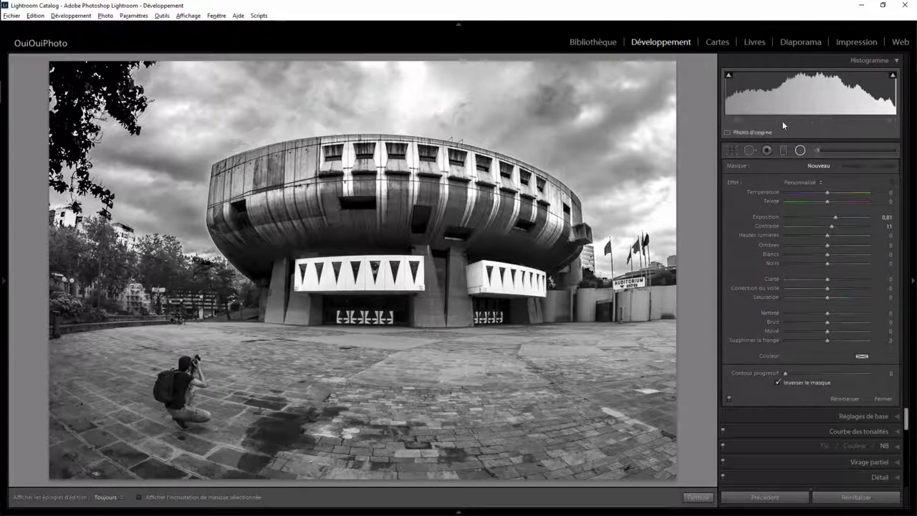
pyautogui.click(819, 150)
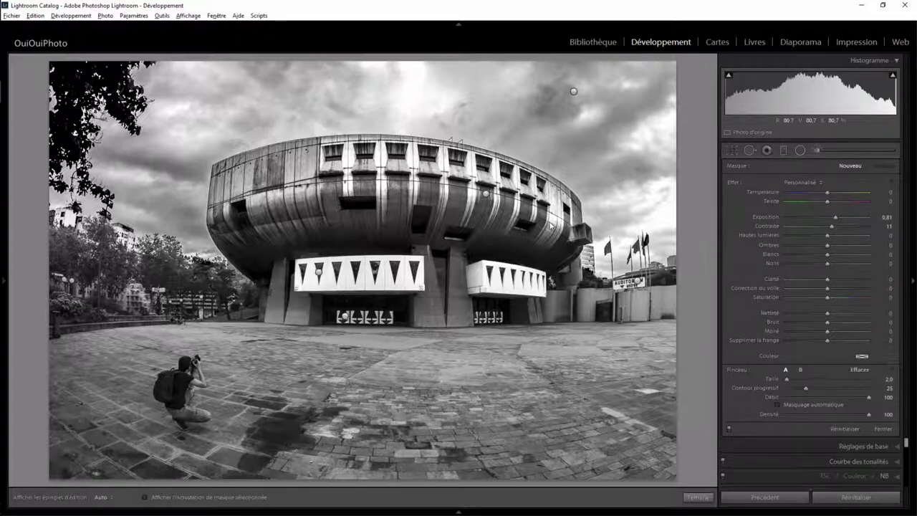
# - Check the sky brush adjustment (Contrast 48, Whites 17, Blacks −63, Clarity 19) and its mask, then delete it
pyautogui.moveTo(574, 94)
pyautogui.click(574, 93)
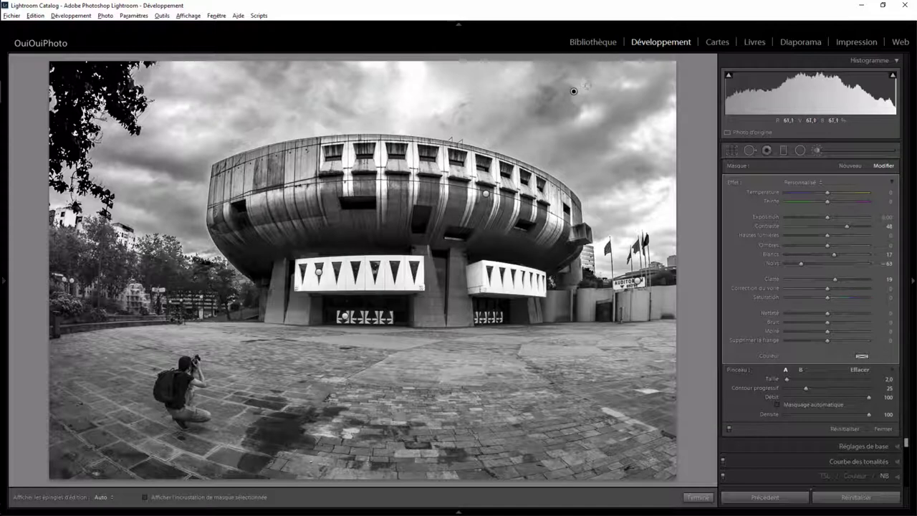
pyautogui.press('o')
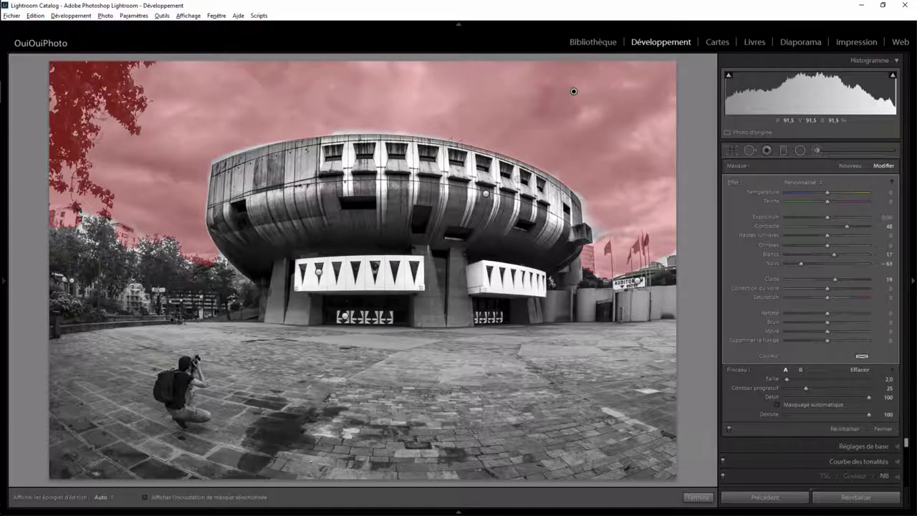
pyautogui.press('o')
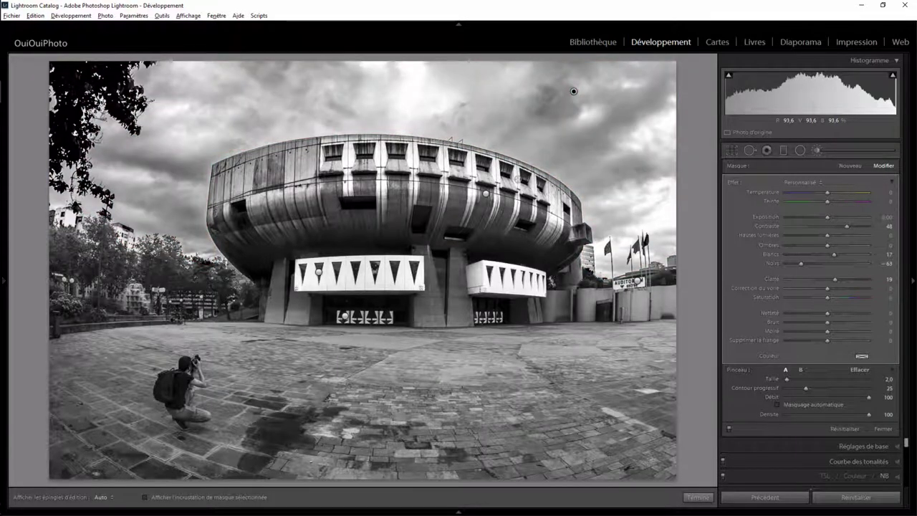
pyautogui.press('Delete')
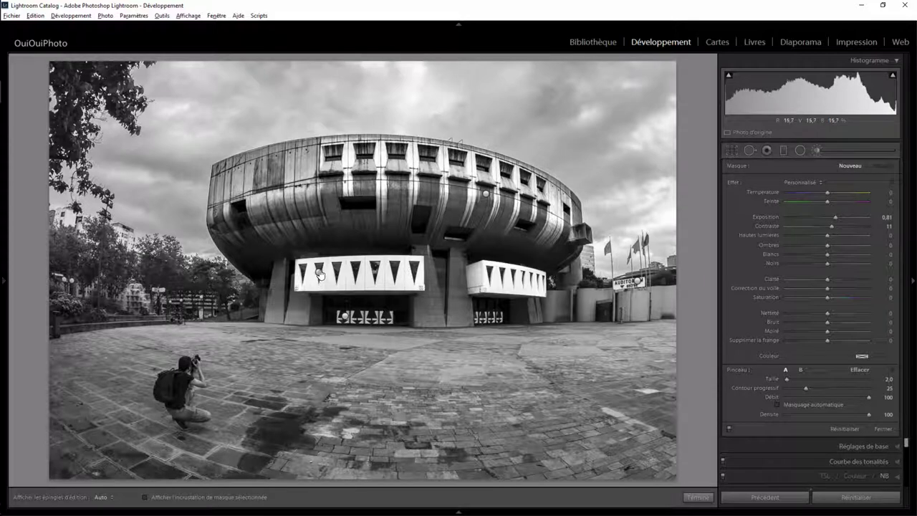
# - Compare the triangle-panel brush adjustment (Exposure 1.23, Clarity 35) on and off, finally removing it
pyautogui.click(319, 273)
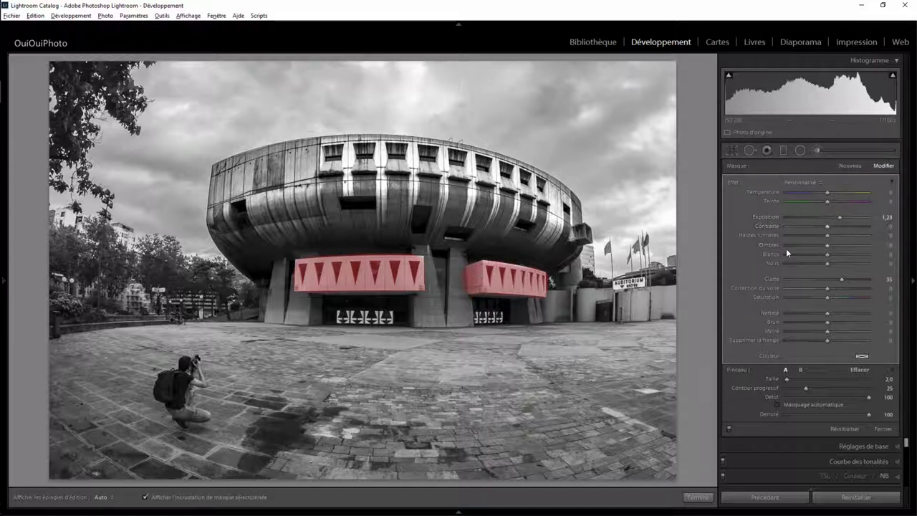
pyautogui.press('o')
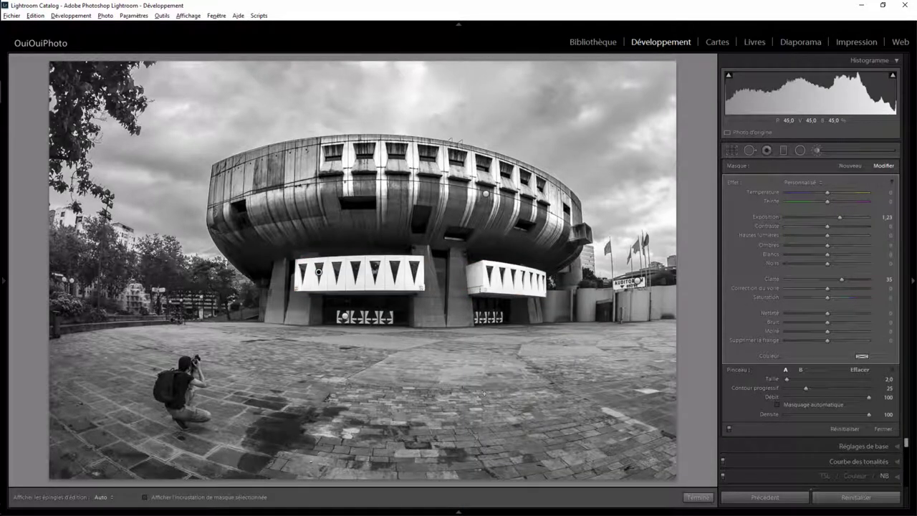
pyautogui.press('Escape')
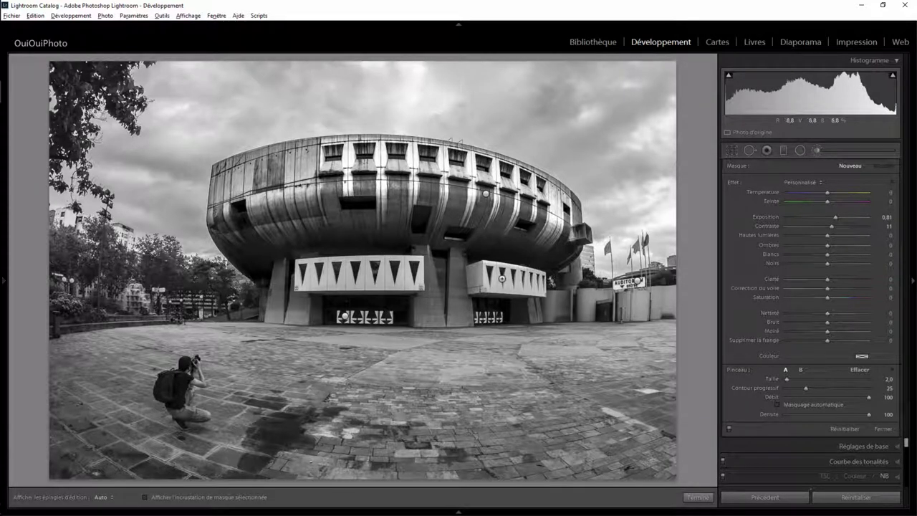
pyautogui.hotkey('ctrl', 'z')
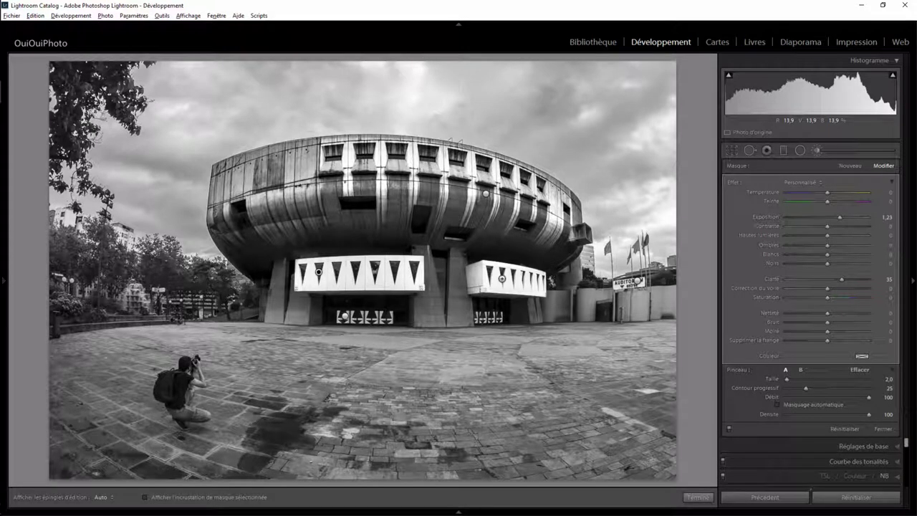
pyautogui.hotkey('ctrl', 'z')
pyautogui.hotkey('ctrl', 'z')
pyautogui.hotkey('ctrl', 'z')
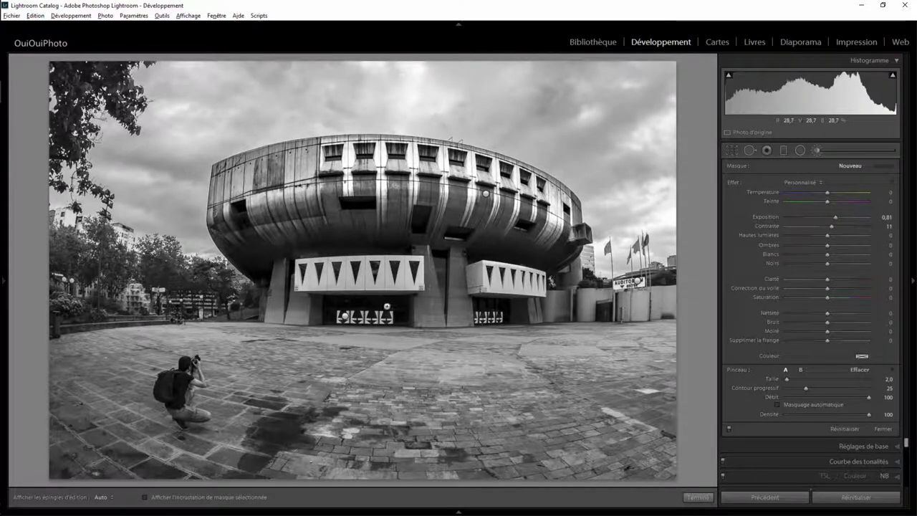
# - Delete the Exposure 1.03 entrance-door brush adjustment, undo to compare, then delete it again
pyautogui.click(345, 319)
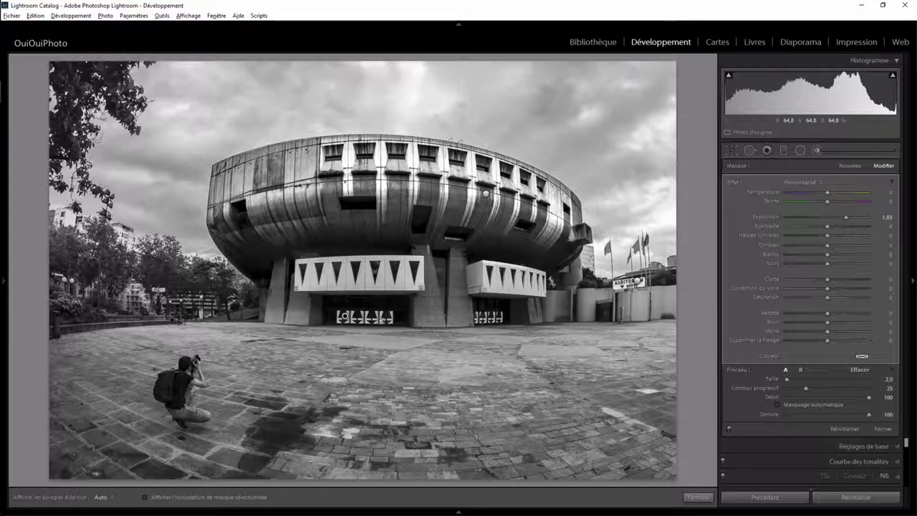
pyautogui.press('Delete')
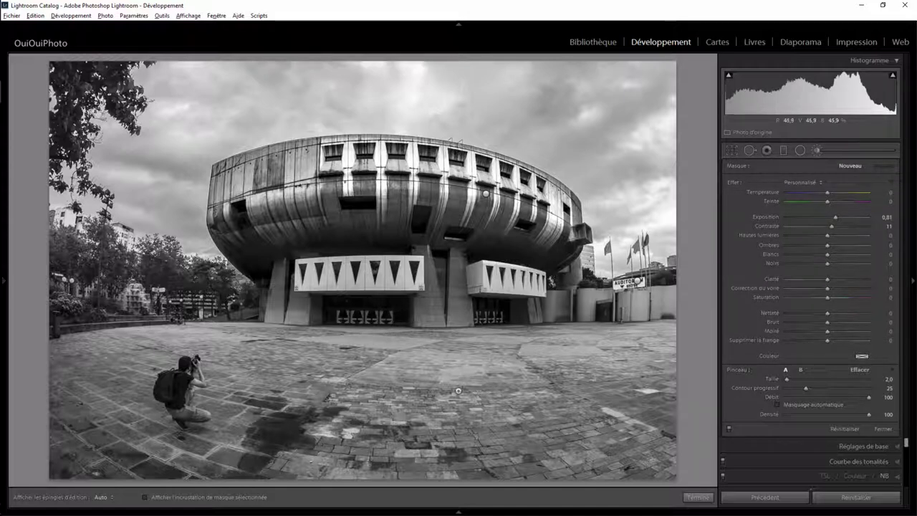
pyautogui.hotkey('ctrl', 'z')
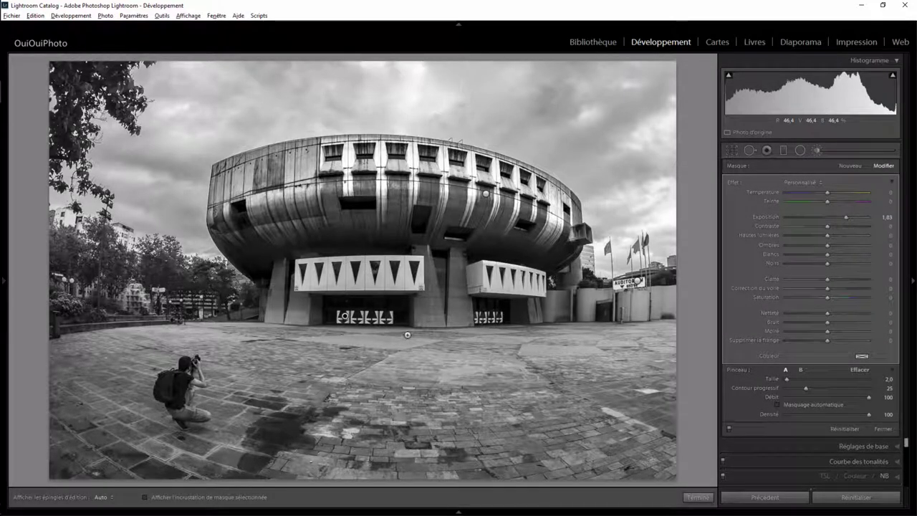
pyautogui.press('Delete')
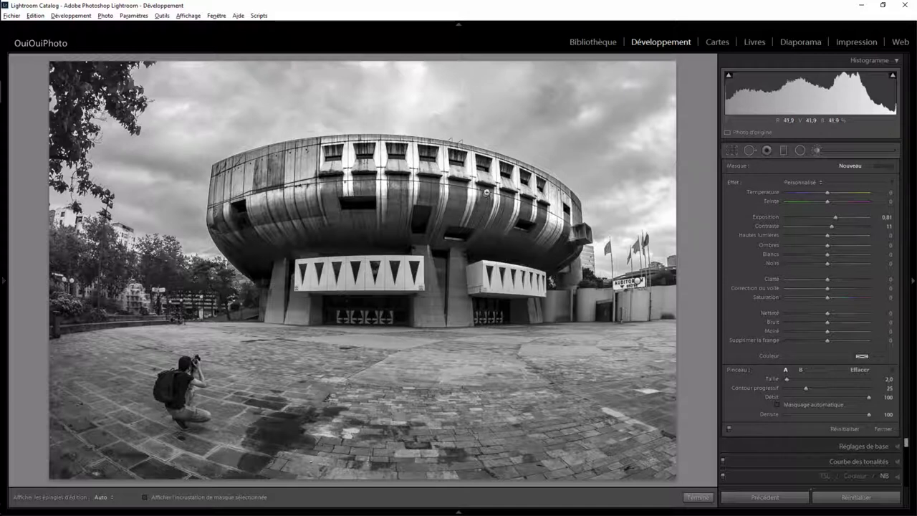
# - Remove the facade brush adjustment (Exposure 0.30, Contrast 68, Whites 55, Clarity 43) after comparing via undo
pyautogui.click(486, 193)
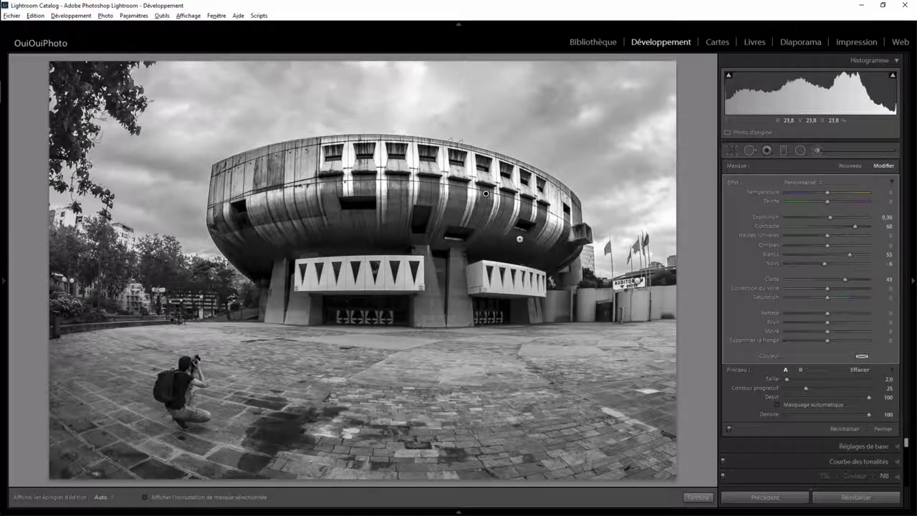
pyautogui.press('Delete')
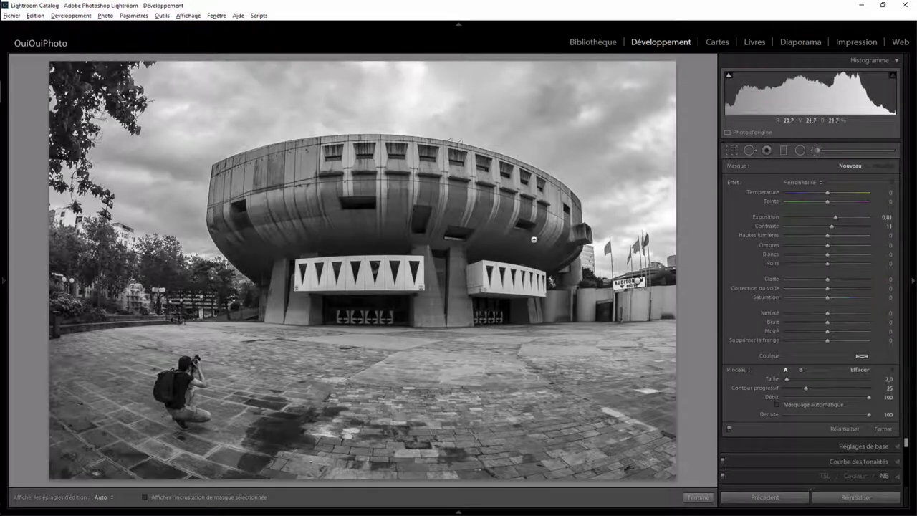
pyautogui.hotkey('ctrl', 'z')
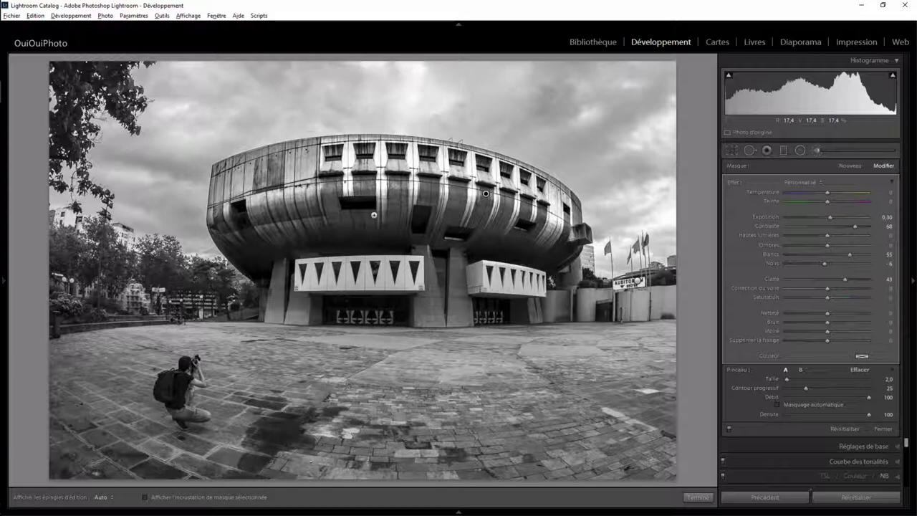
pyautogui.press('Escape')
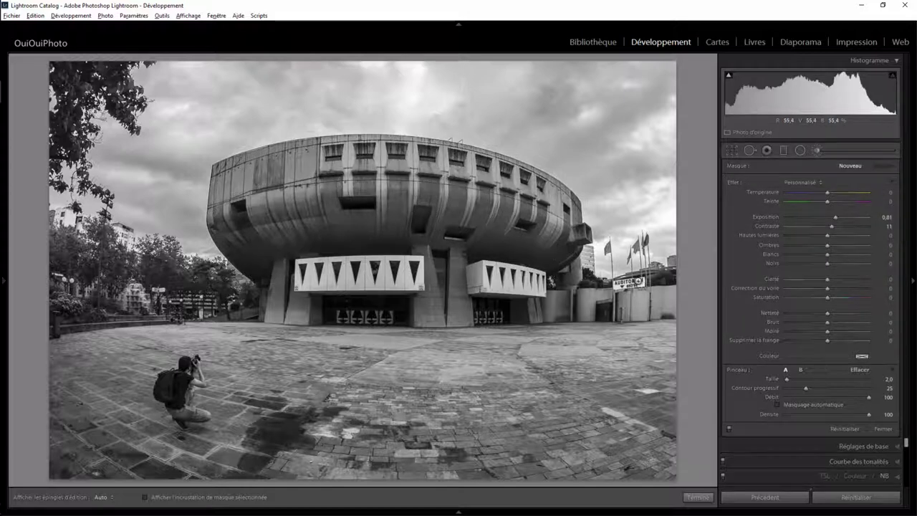
# - Delete the Exposure 1.23 brush adjustment near the AUDITORIUM sign and expand the B&W mix panel
pyautogui.hotkey('ctrl', 'z')
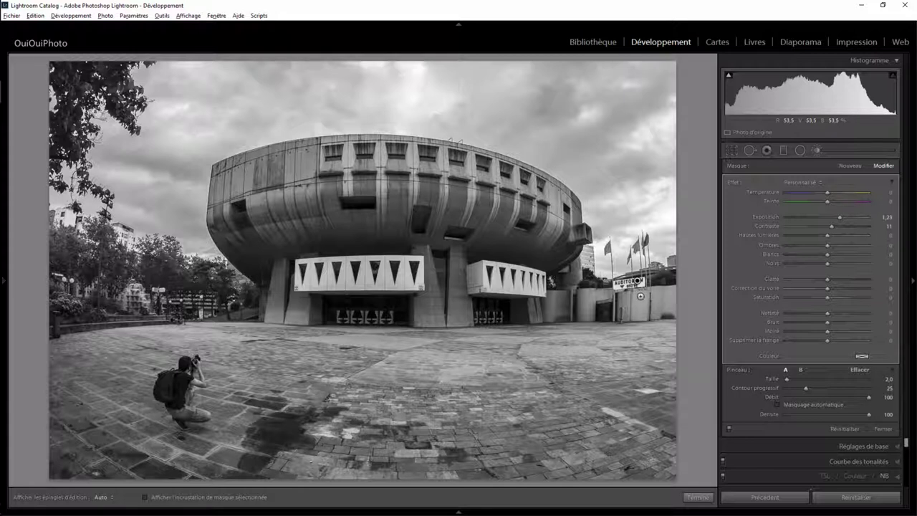
pyautogui.press('Return')
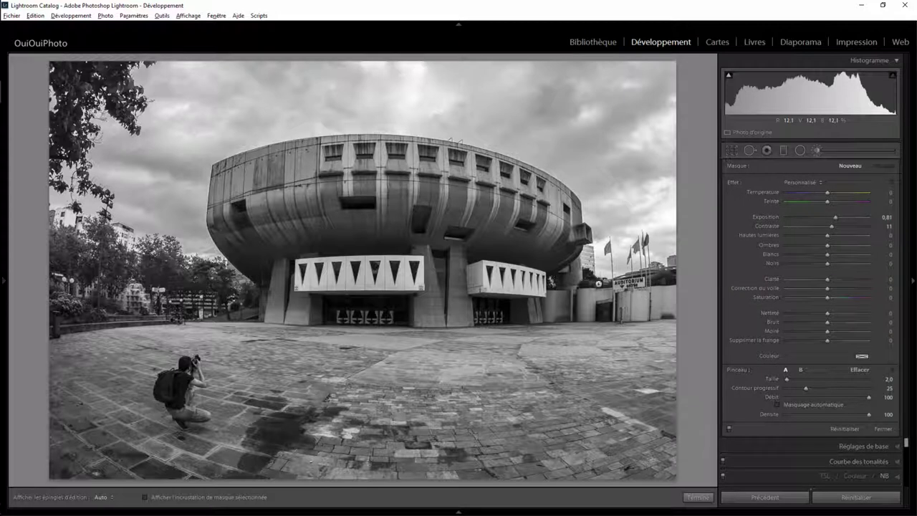
pyautogui.hotkey('ctrl', 'z')
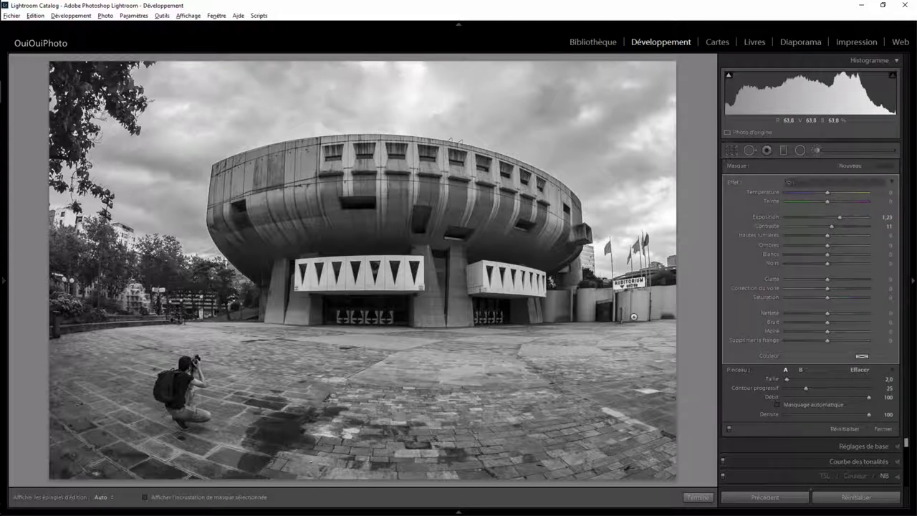
pyautogui.press('Delete')
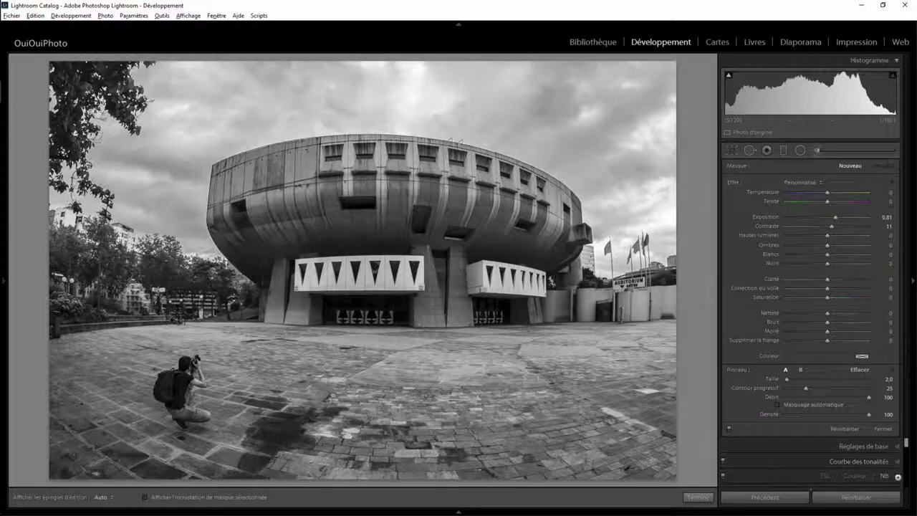
pyautogui.click(898, 477)
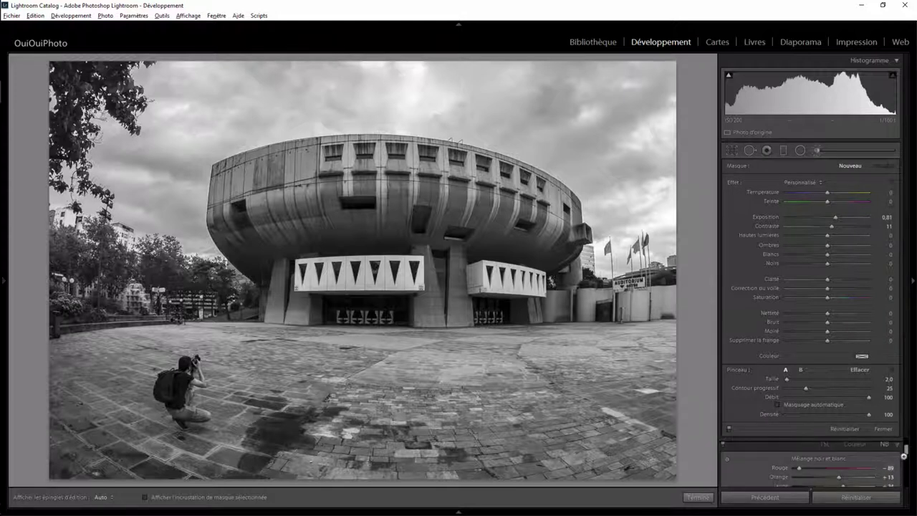
# - Experiment with the Red, Orange and Green mix channels, settling Red around −83
pyautogui.click(891, 427)
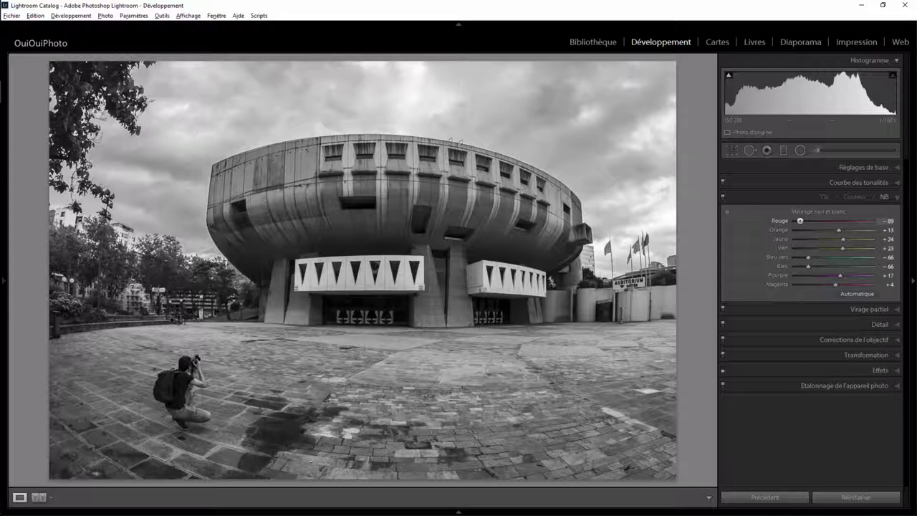
pyautogui.moveTo(799, 220); pyautogui.dragTo(756, 233)
pyautogui.moveTo(797, 222); pyautogui.dragTo(817, 222)
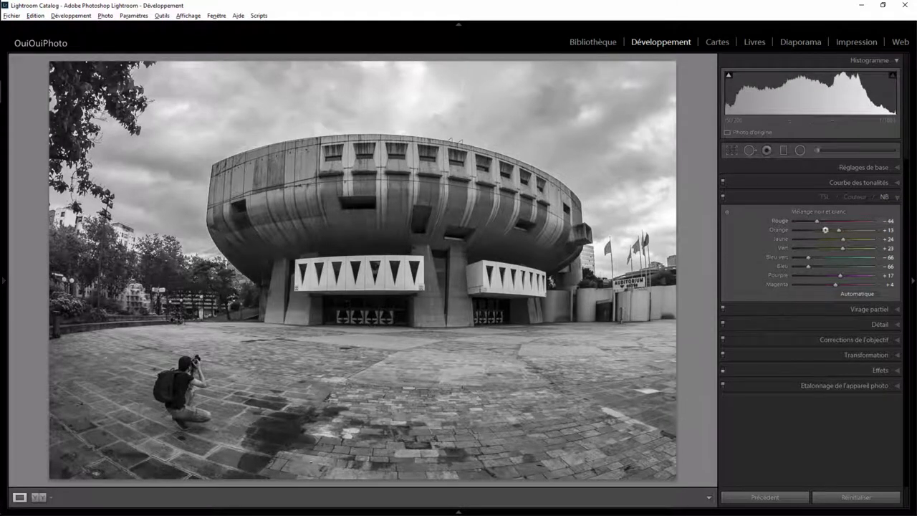
pyautogui.moveTo(816, 221); pyautogui.dragTo(802, 221)
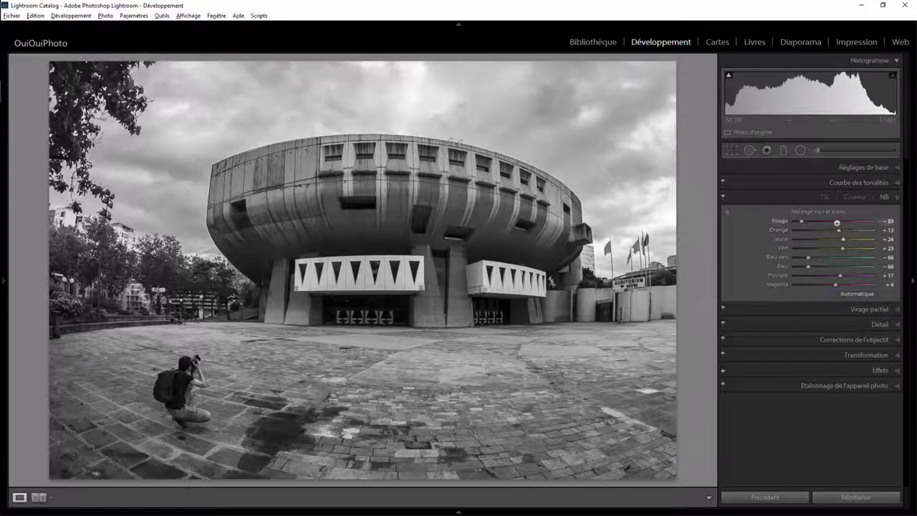
pyautogui.moveTo(834, 230)
pyautogui.mouseDown()
pyautogui.moveTo(808, 230)
pyautogui.moveTo(840, 238)
pyautogui.mouseUp()
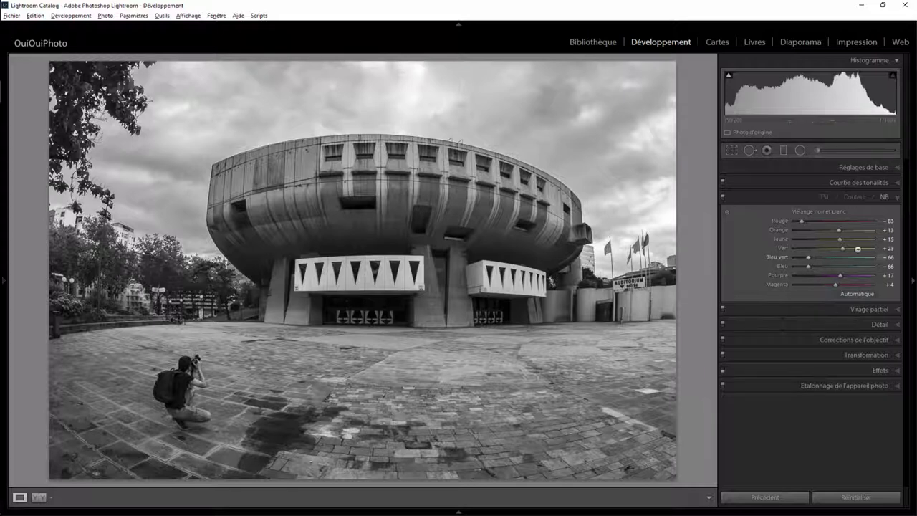
pyautogui.moveTo(809, 251)
pyautogui.mouseDown()
pyautogui.moveTo(762, 253)
pyautogui.moveTo(891, 245)
pyautogui.moveTo(843, 248)
pyautogui.mouseUp()
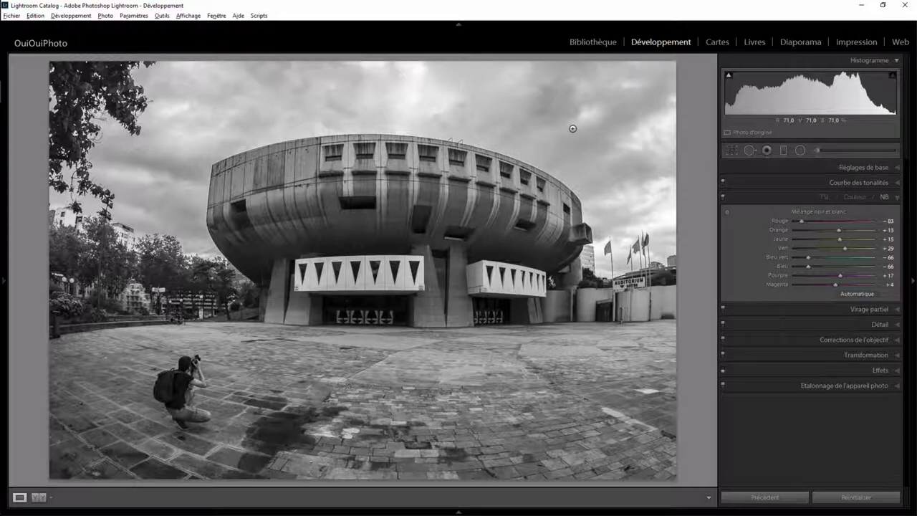
# - Reset the Blue mix channel to 0 and inspect the sky edge at 100%
pyautogui.click(811, 259)
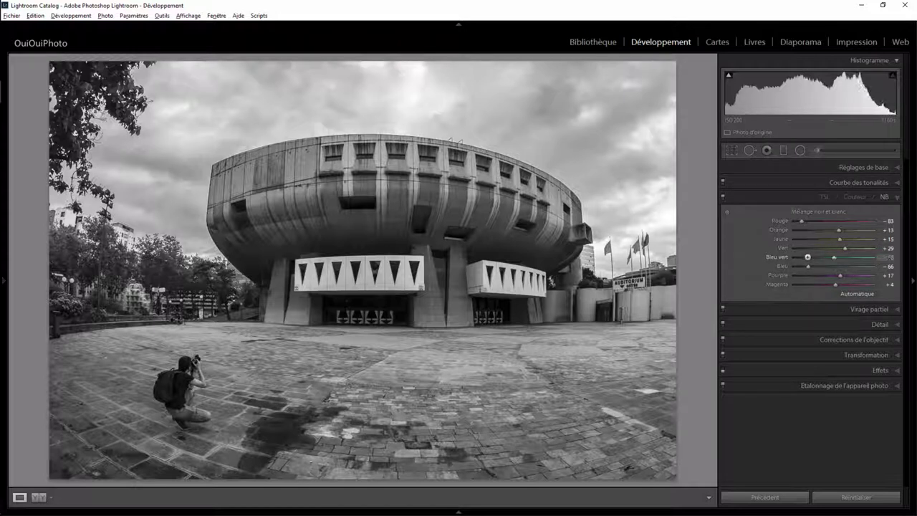
pyautogui.doubleClick(809, 265)
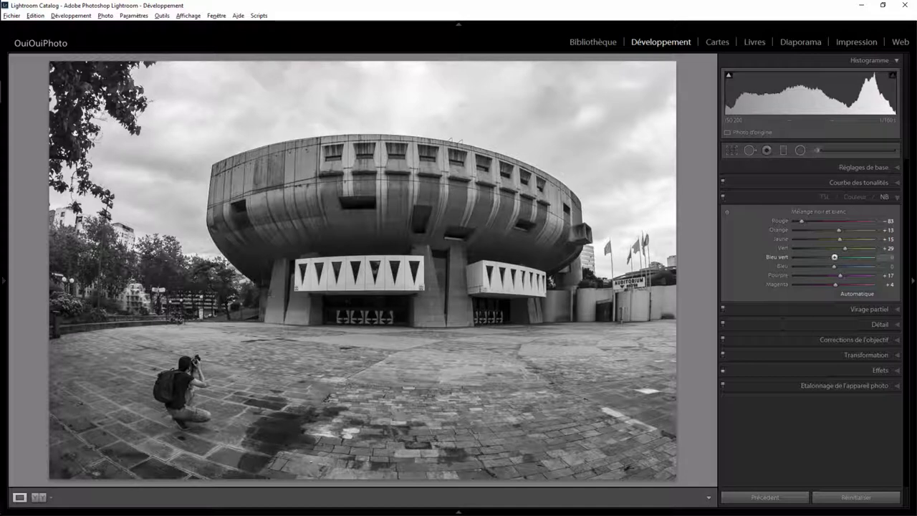
pyautogui.click(215, 182)
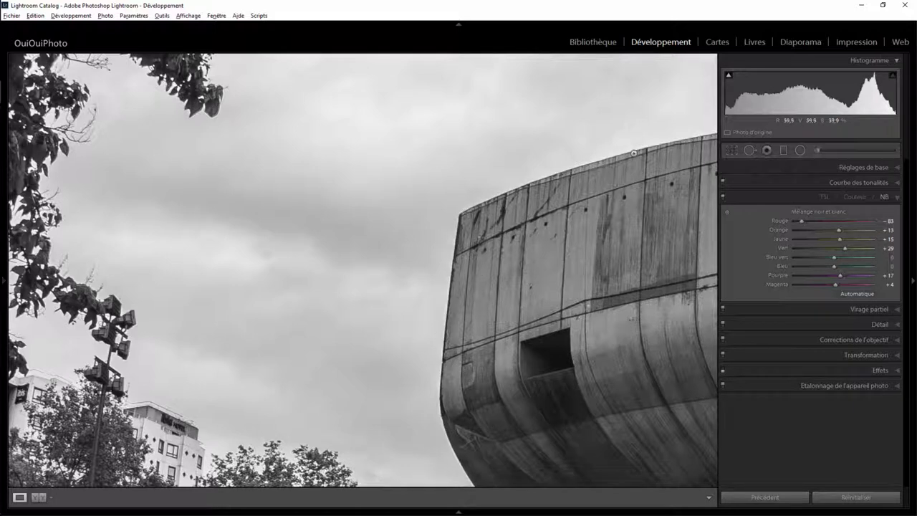
pyautogui.click(633, 152)
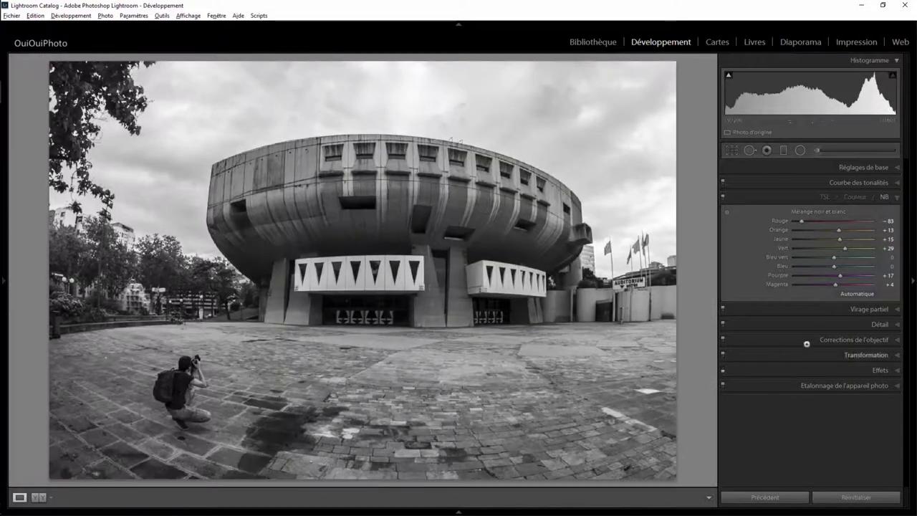
pyautogui.click(897, 339)
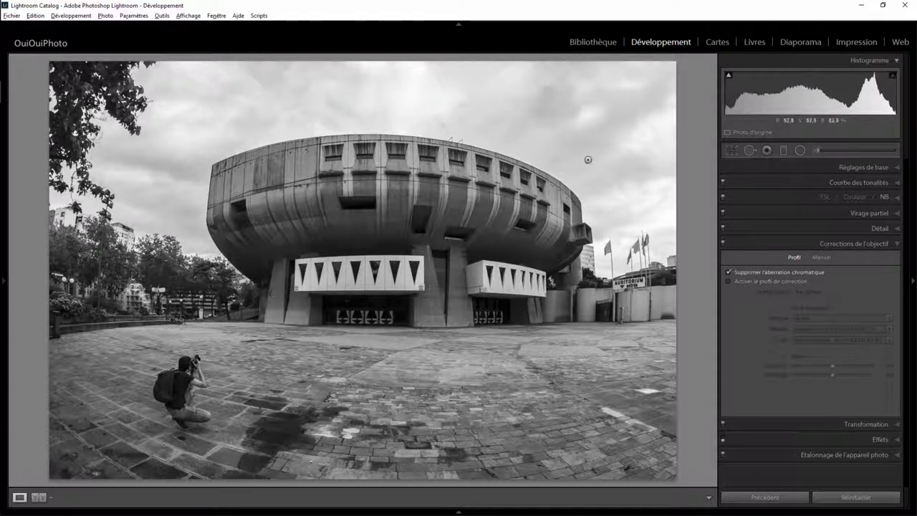
pyautogui.click(896, 198)
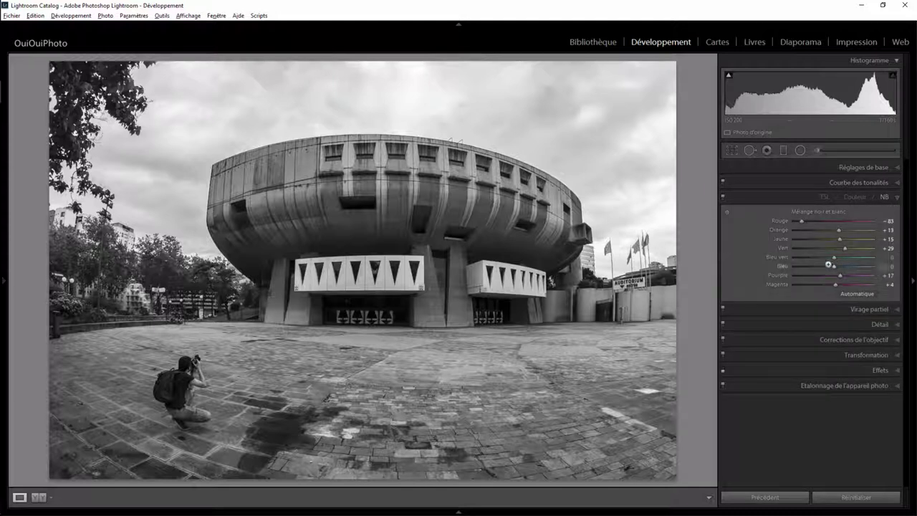
# - Darken Aqua to −71 and Blue to −73, raise Purple to +20, and return Magenta near zero
pyautogui.moveTo(832, 257); pyautogui.dragTo(806, 256)
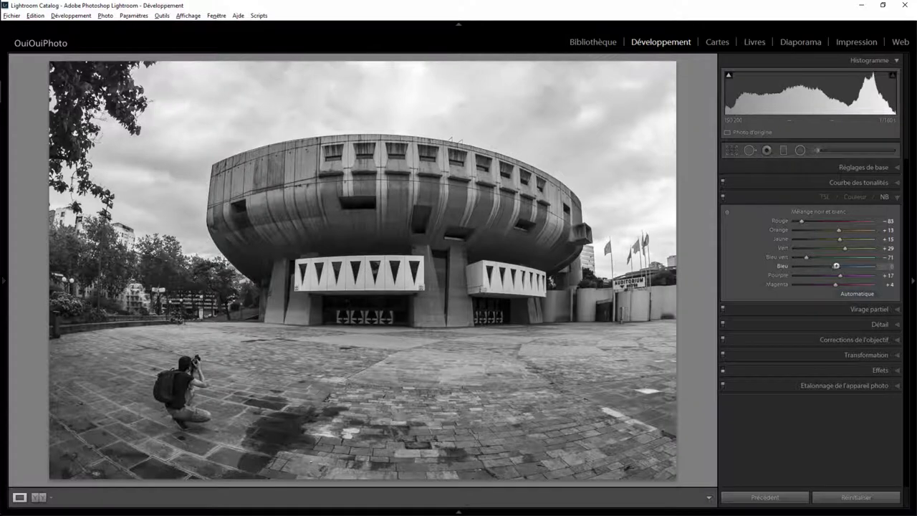
pyautogui.moveTo(831, 263); pyautogui.dragTo(805, 266)
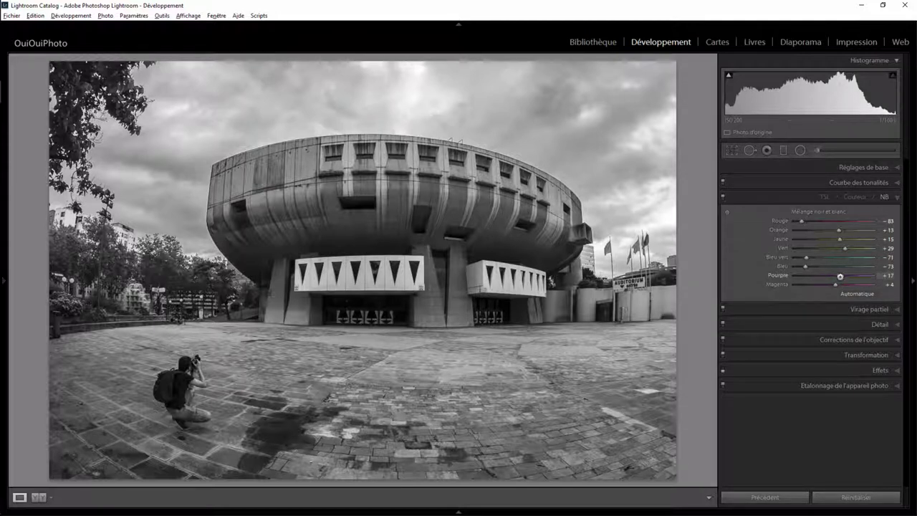
pyautogui.moveTo(839, 275)
pyautogui.mouseDown()
pyautogui.moveTo(804, 275)
pyautogui.moveTo(842, 276)
pyautogui.mouseUp()
pyautogui.moveTo(835, 283); pyautogui.dragTo(779, 286)
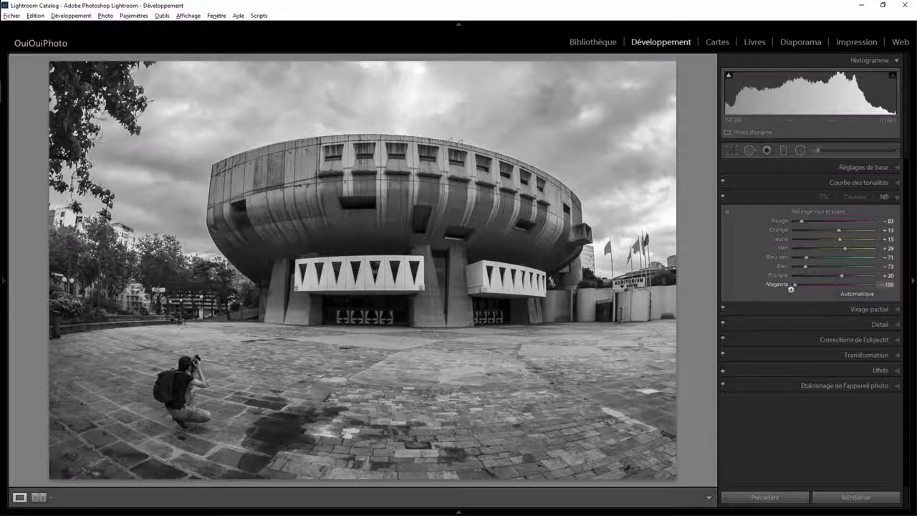
pyautogui.click(843, 285)
pyautogui.moveTo(843, 284); pyautogui.dragTo(816, 288)
# - Reset all black-and-white mix channels to zero, undoing once to compare
pyautogui.doubleClick(812, 211)
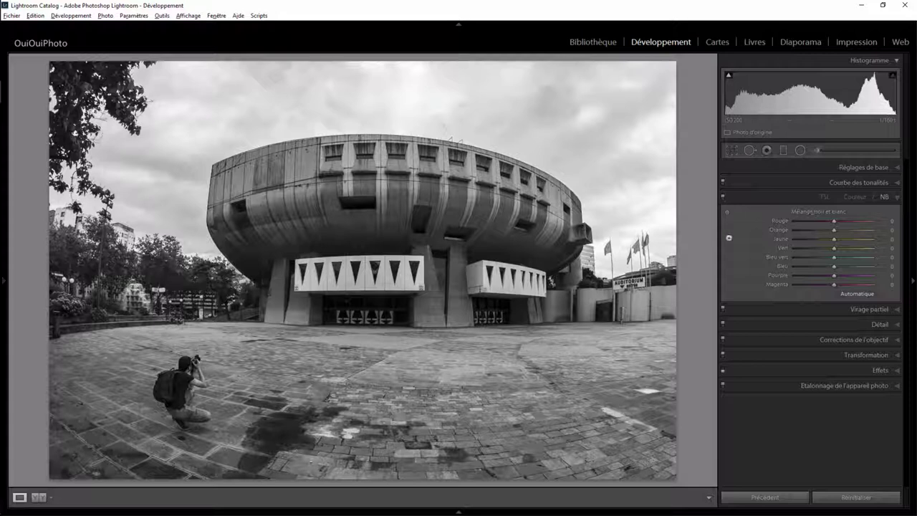
pyautogui.hotkey('ctrl', 'z')
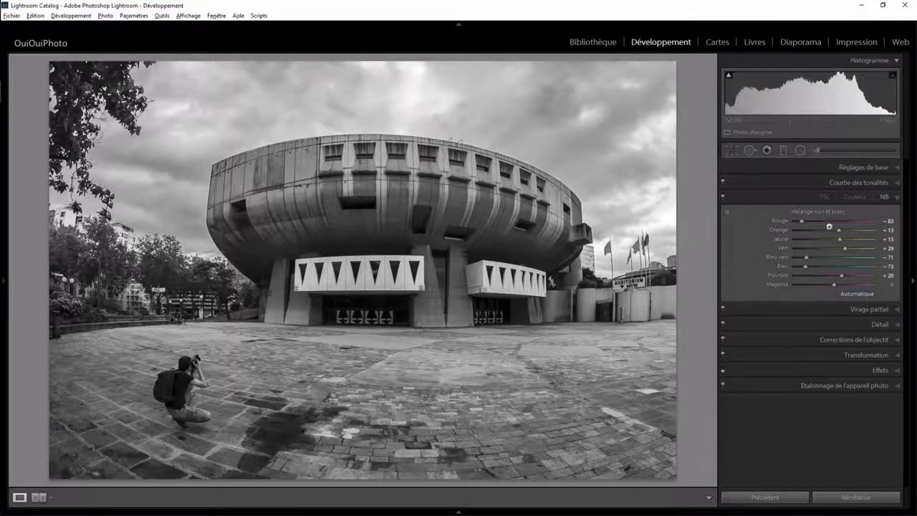
pyautogui.doubleClick(808, 212)
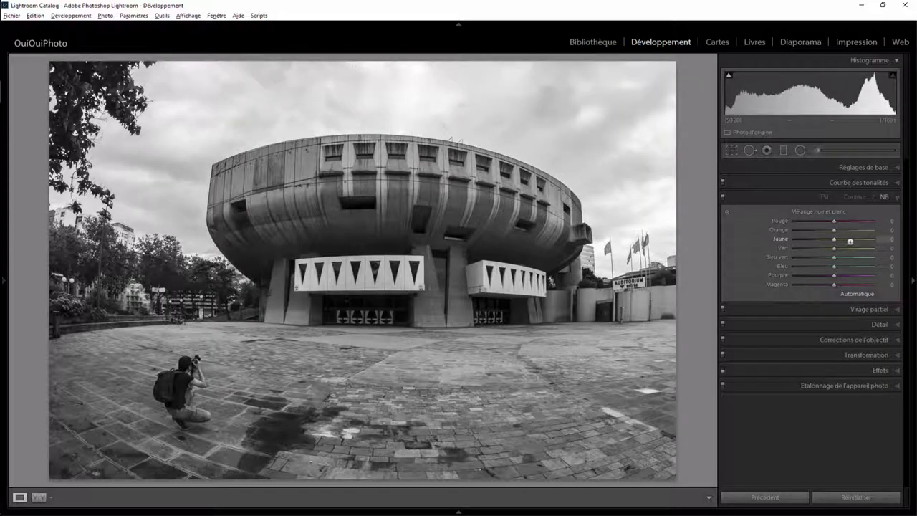
# - Briefly enable targeted adjustment in the Tone Curve, then bring up the Basic settings
pyautogui.click(895, 182)
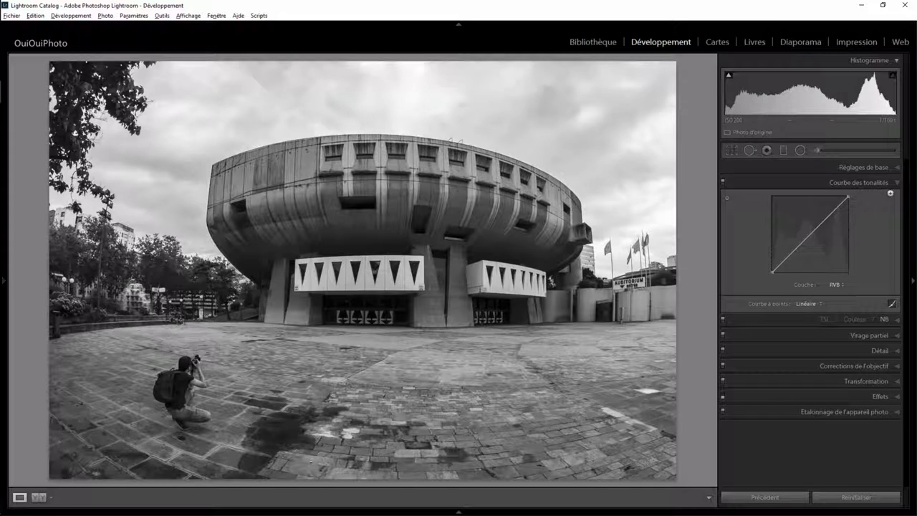
pyautogui.click(891, 192)
pyautogui.click(896, 182)
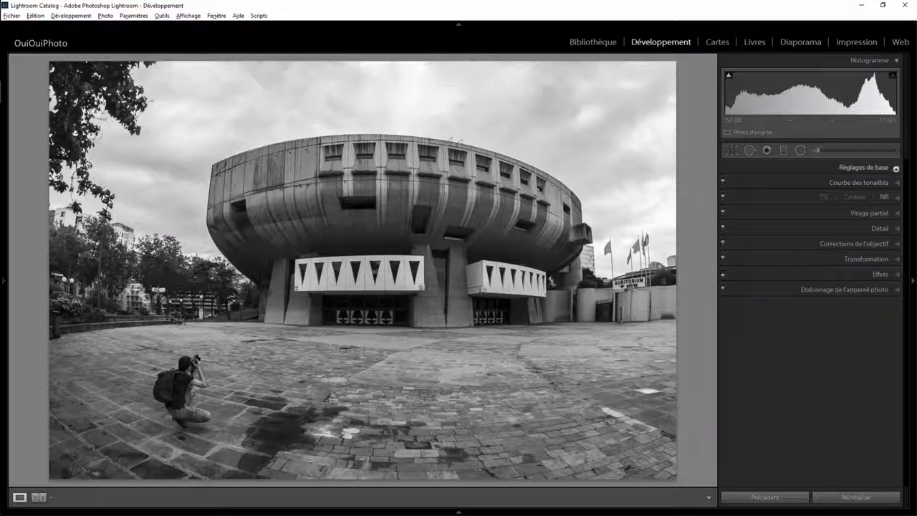
pyautogui.click(897, 167)
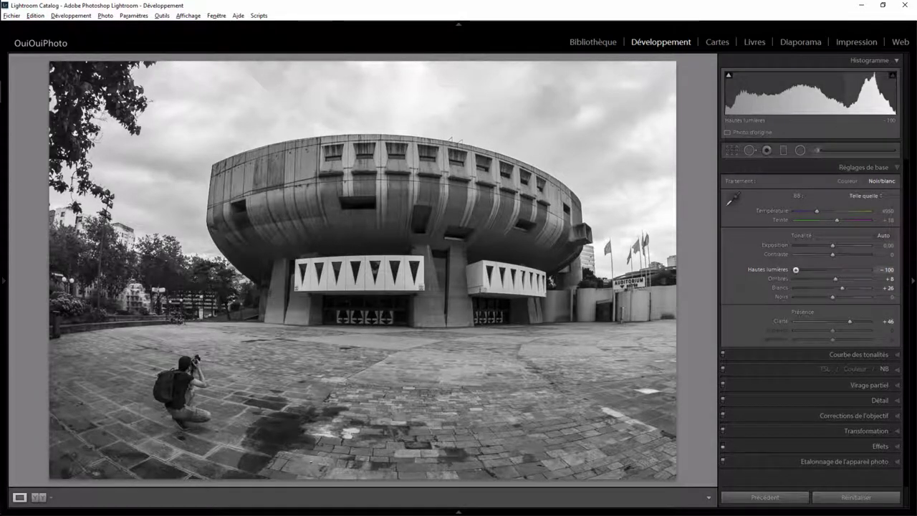
# - Keep Highlights at −100, lower Shadows to +2, and test Whites between −100 and +18
pyautogui.doubleClick(795, 270)
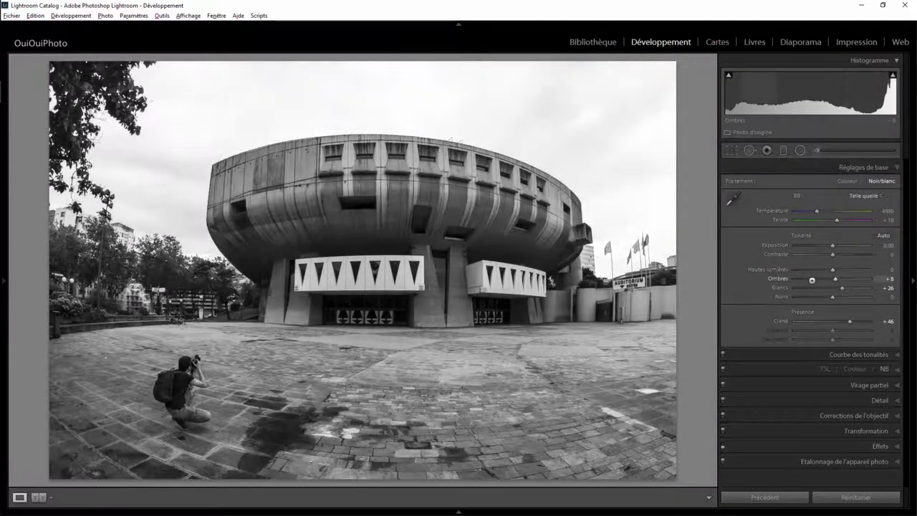
pyautogui.moveTo(831, 269); pyautogui.dragTo(764, 270)
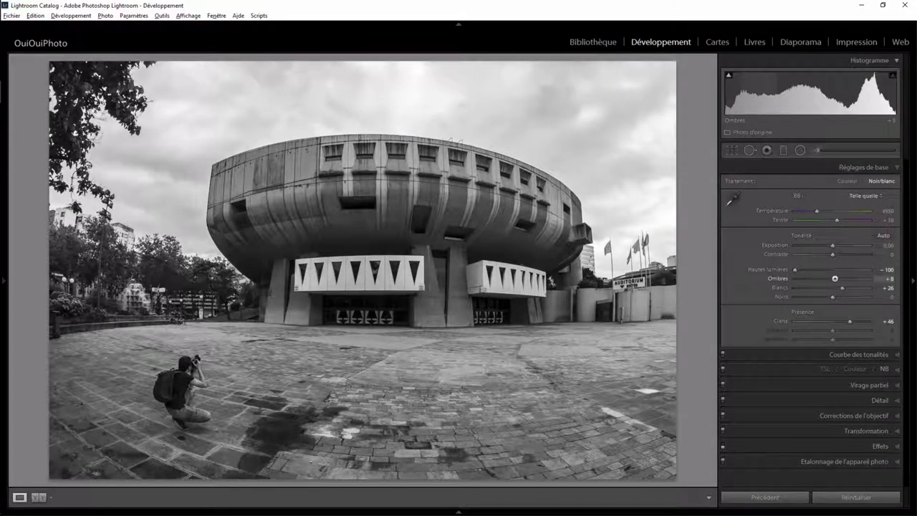
pyautogui.moveTo(828, 278); pyautogui.dragTo(825, 278)
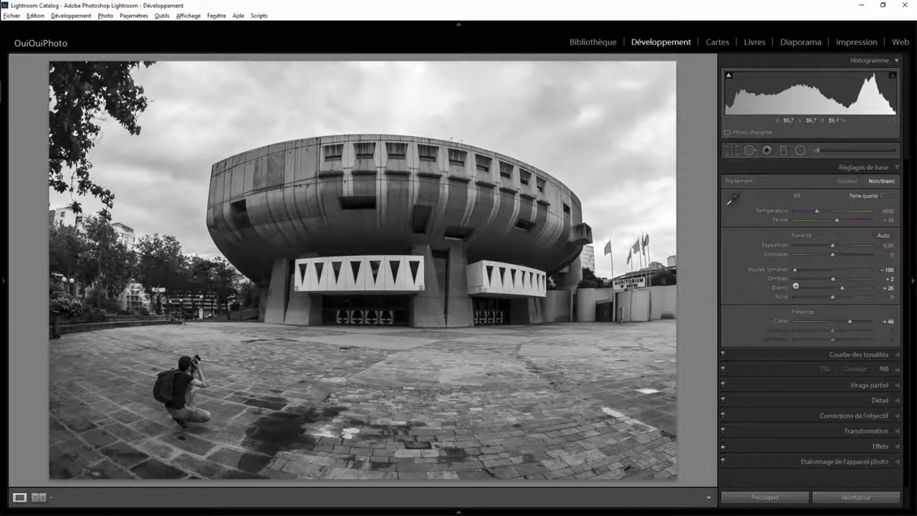
pyautogui.moveTo(842, 288); pyautogui.dragTo(836, 288)
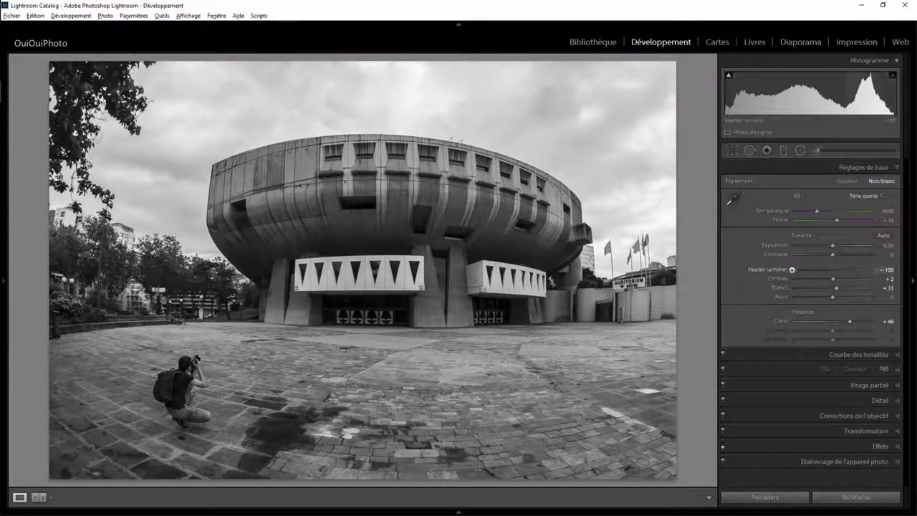
pyautogui.moveTo(835, 288); pyautogui.dragTo(840, 288)
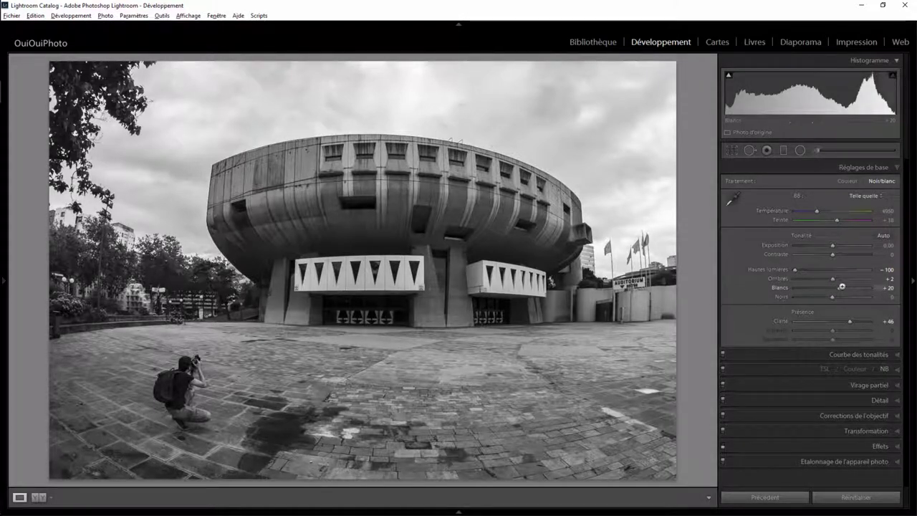
pyautogui.moveTo(842, 287); pyautogui.dragTo(781, 288)
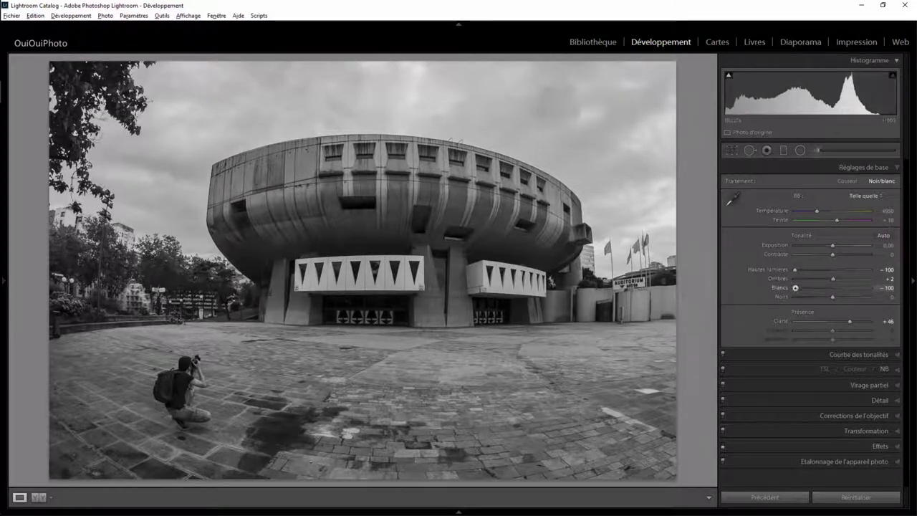
pyautogui.moveTo(796, 287); pyautogui.dragTo(841, 287)
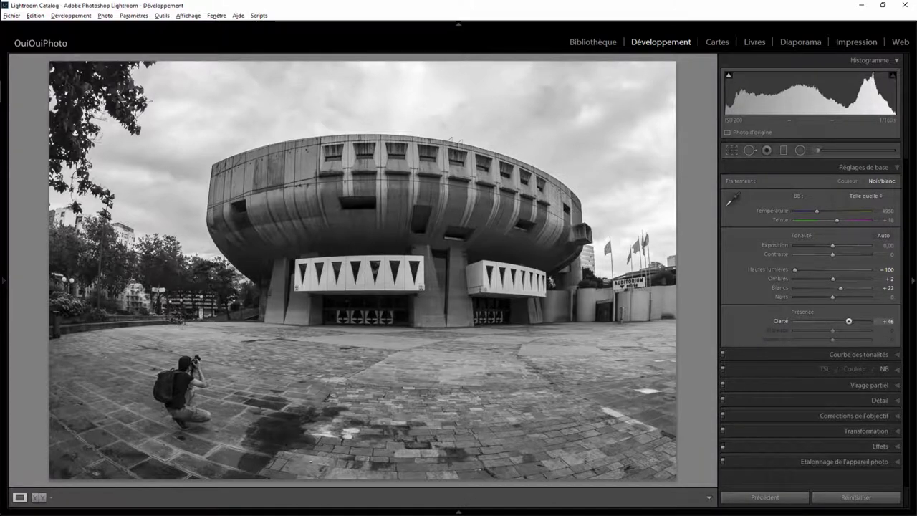
# - Test Clarity between +44 and +99, then reset Clarity, Whites and Highlights to zero
pyautogui.moveTo(849, 321)
pyautogui.mouseDown()
pyautogui.moveTo(833, 321)
pyautogui.moveTo(883, 321)
pyautogui.moveTo(868, 322)
pyautogui.mouseUp()
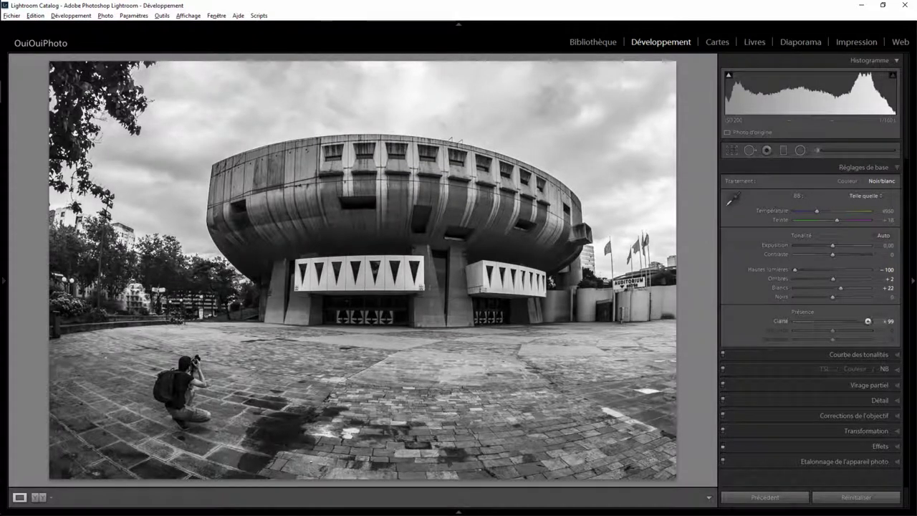
pyautogui.moveTo(868, 321); pyautogui.dragTo(848, 322)
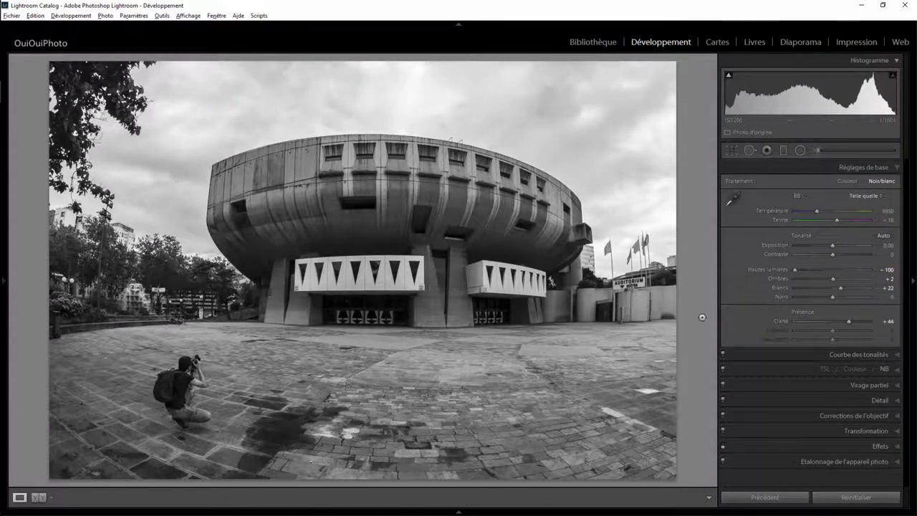
pyautogui.doubleClick(850, 320)
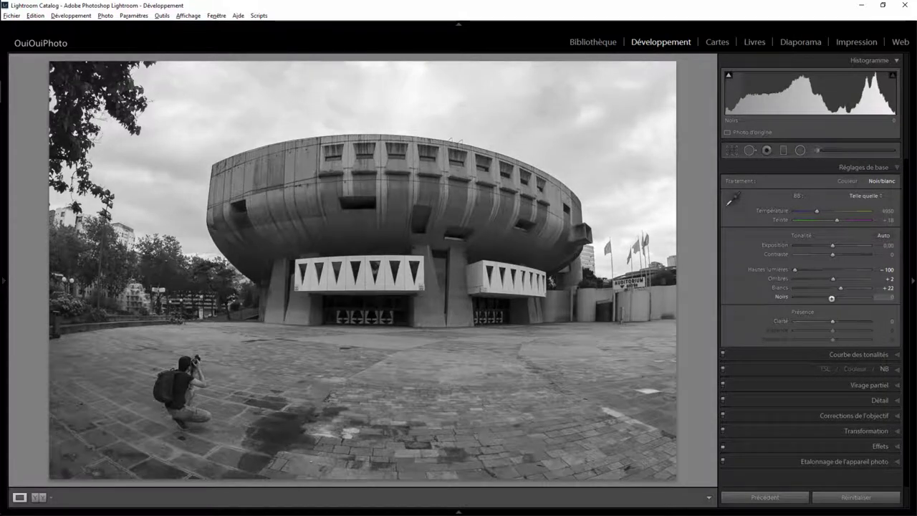
pyautogui.doubleClick(840, 287)
pyautogui.moveTo(795, 269); pyautogui.dragTo(832, 269)
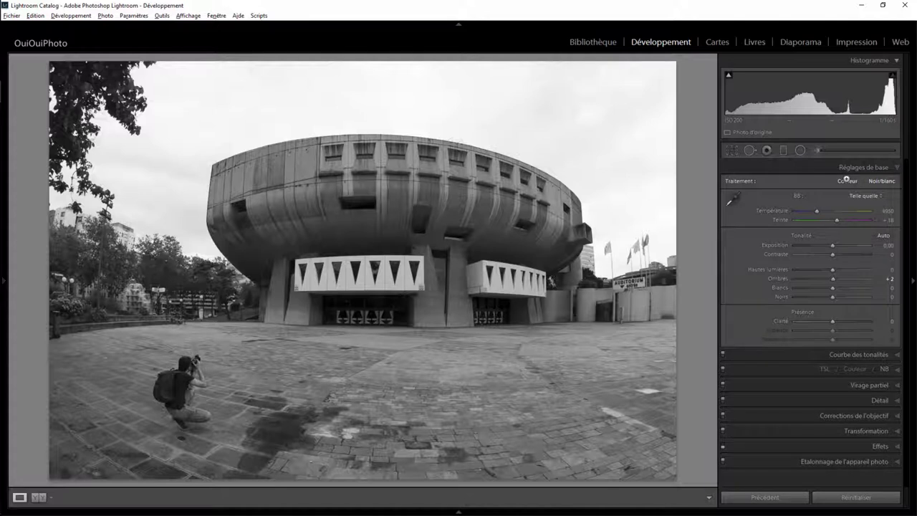
# - Switch the treatment to Colour and toggle the before/after view to compare versions
pyautogui.click(846, 180)
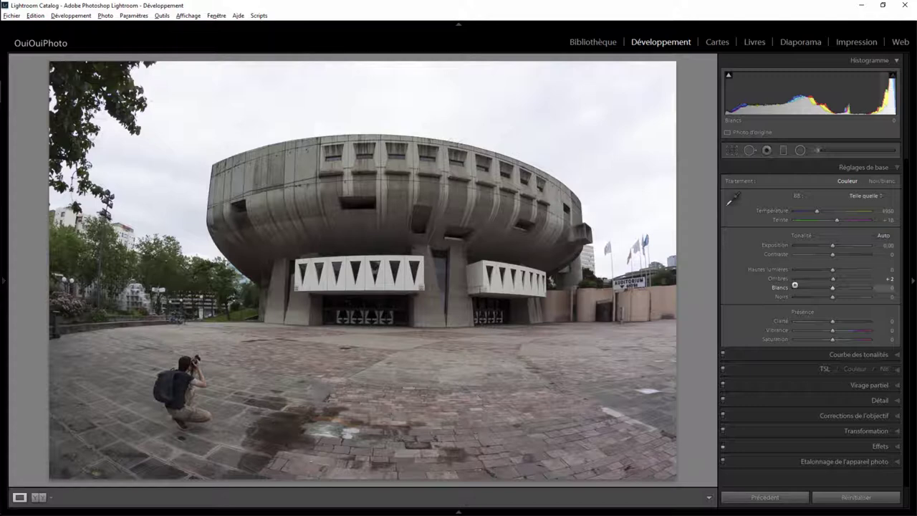
pyautogui.press('\\')
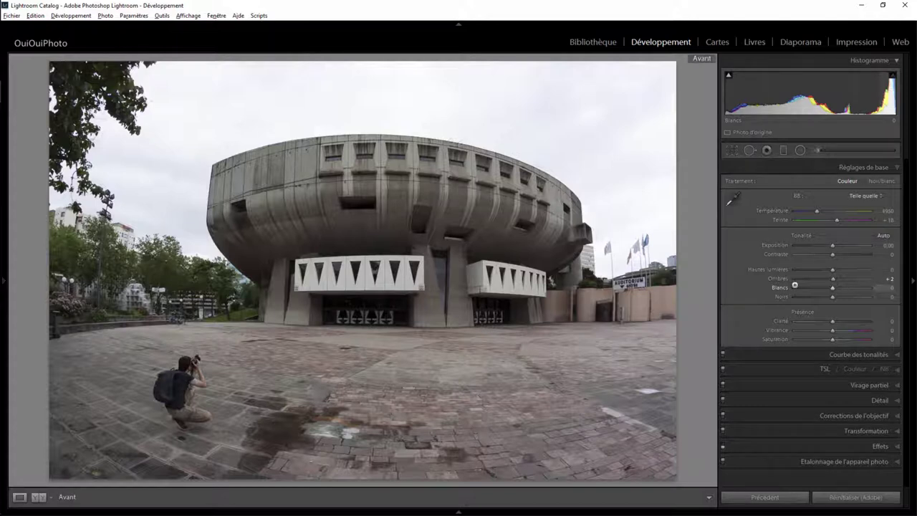
pyautogui.press('\\')
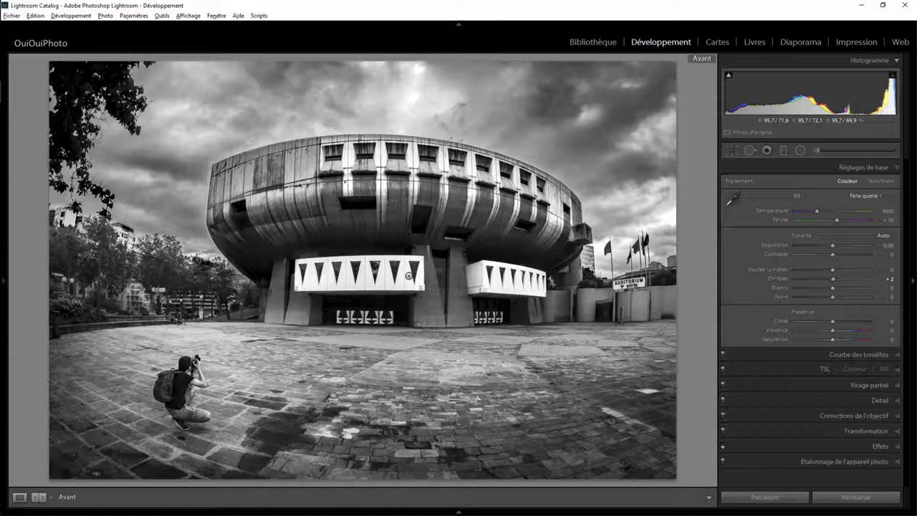
pyautogui.press('\\')
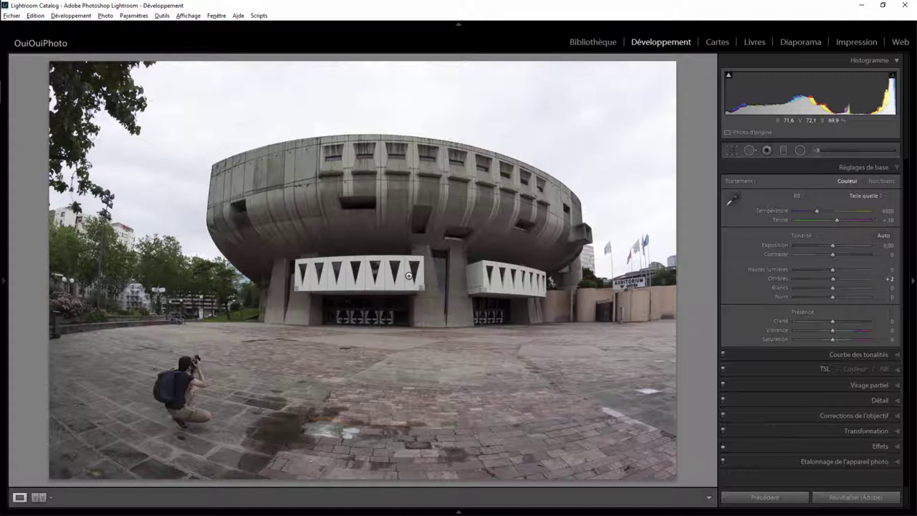
pyautogui.press('\\')
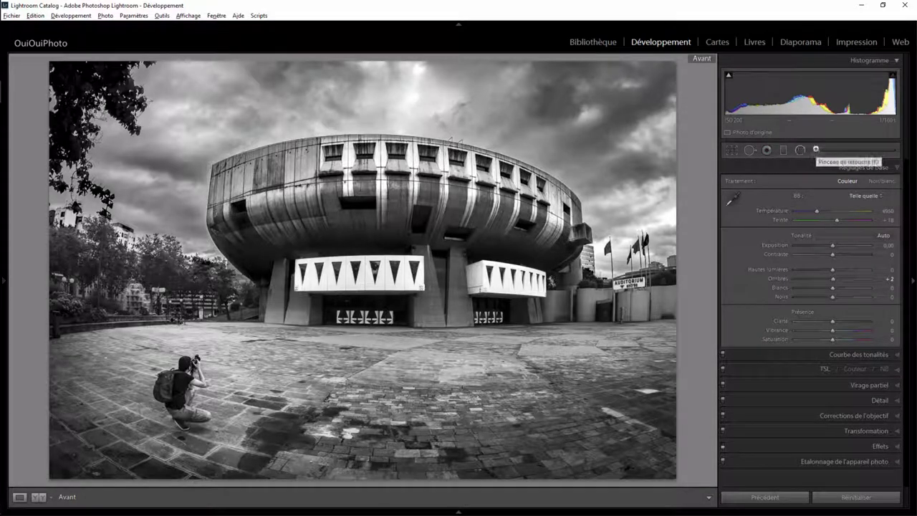
# - Activate the adjustment brush for a new mask, preset to Exposure 0.81 and Contrast 11
pyautogui.click(815, 149)
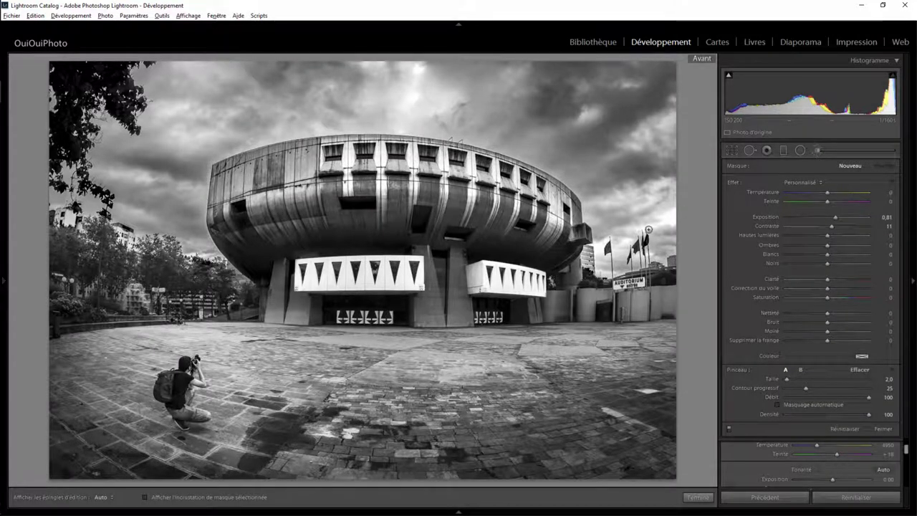